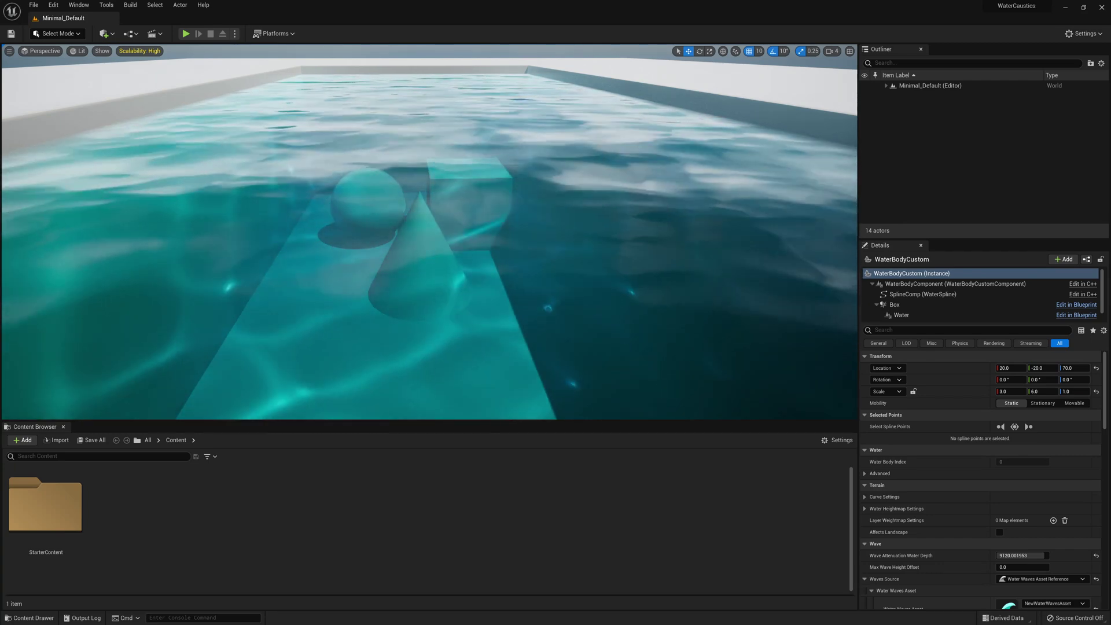
alt+drag(429, 232, 237, 347)
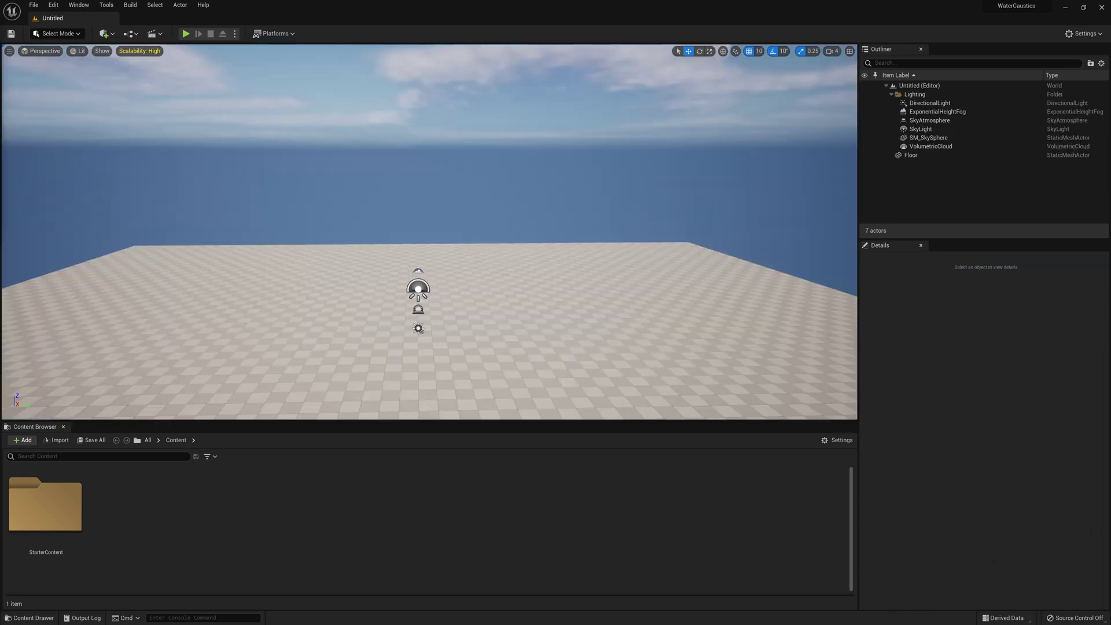
- Create a new level from the Basic template
click(34, 5)
click(51, 28)
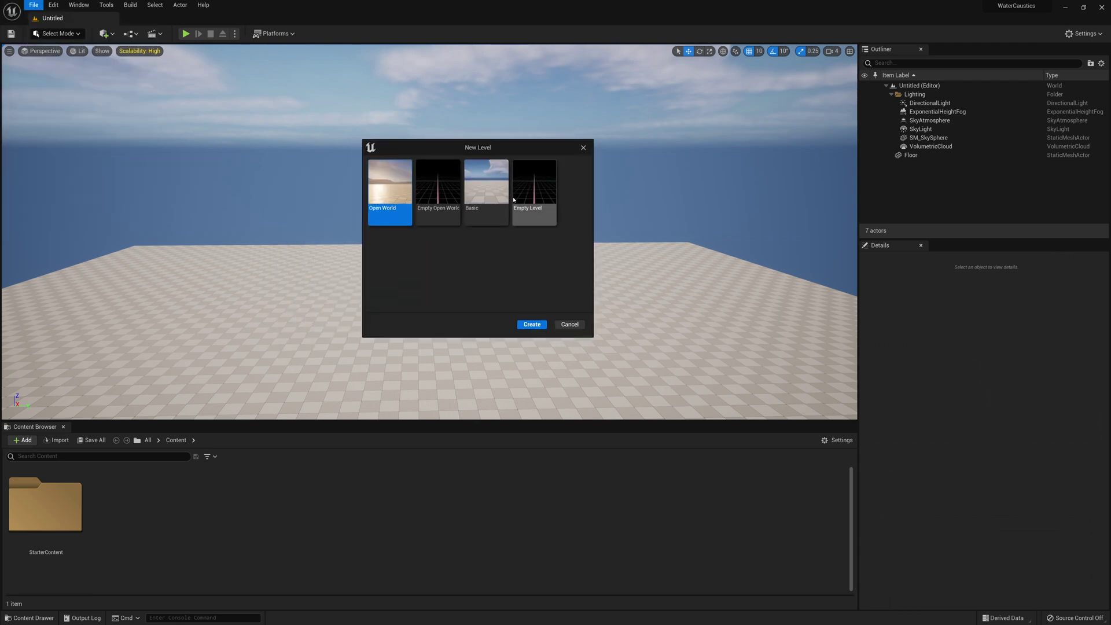
click(495, 203)
double_click(494, 203)
click(491, 201)
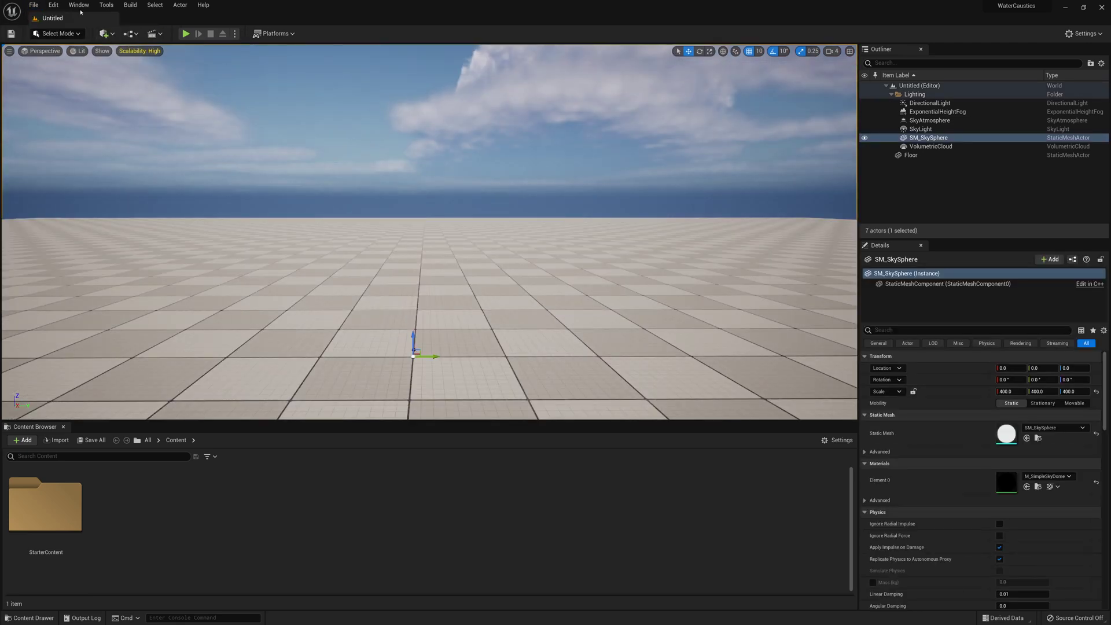
- Search the plugin list for Water, check whether the Water plugin is enabled, and close the list
click(53, 5)
click(70, 142)
drag(0, 347, 411, 146)
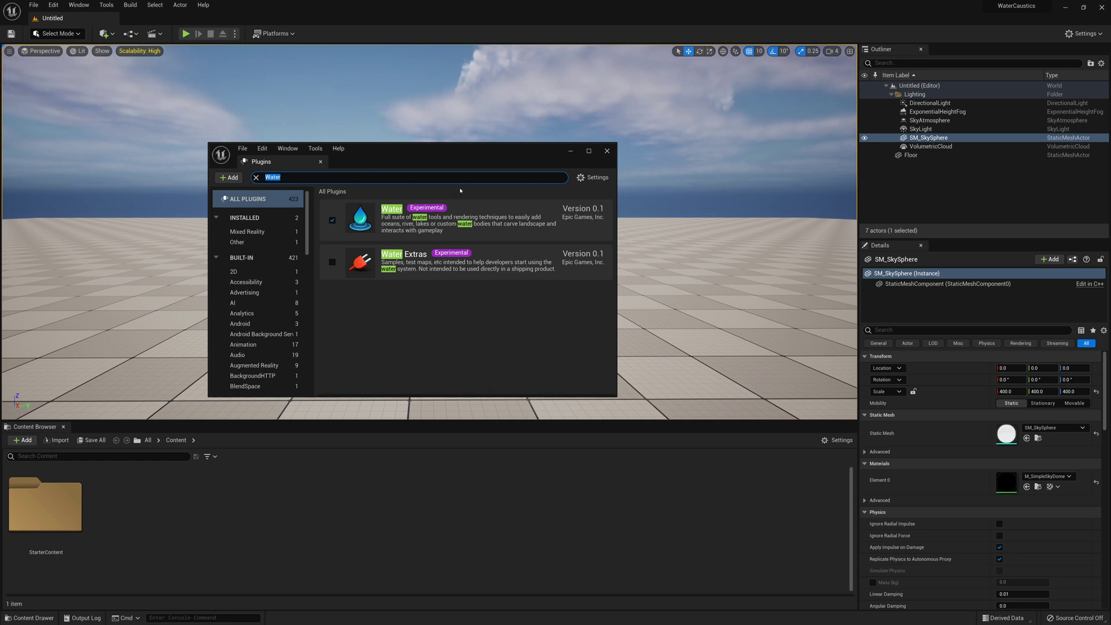
click(607, 152)
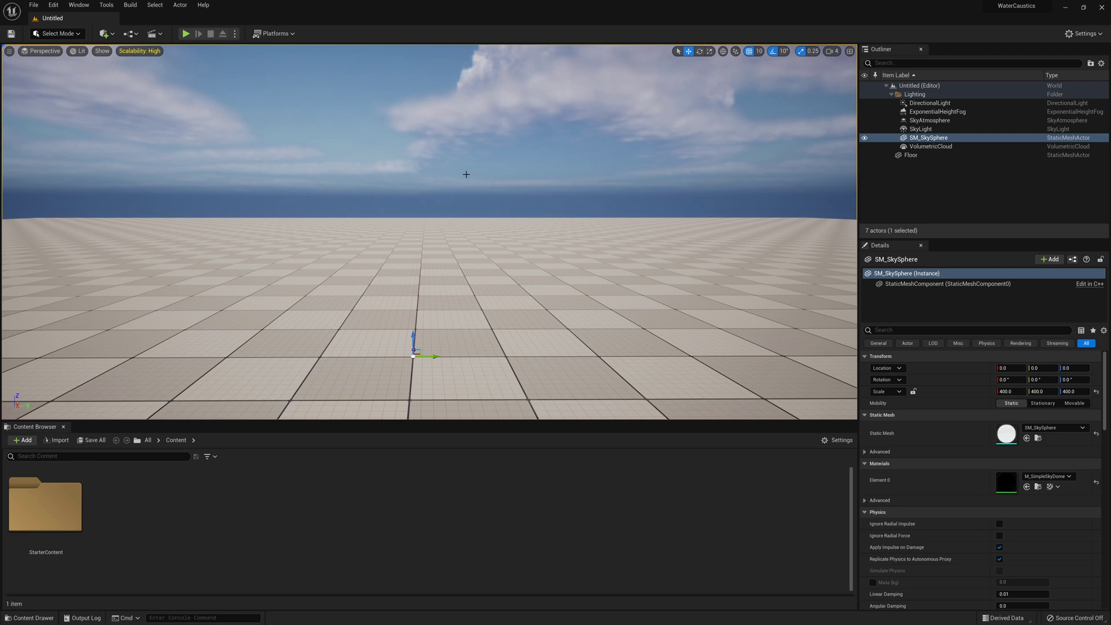
- Delete the Floor actor from the level
right_drag(430, 231, 428, 284)
key(s)
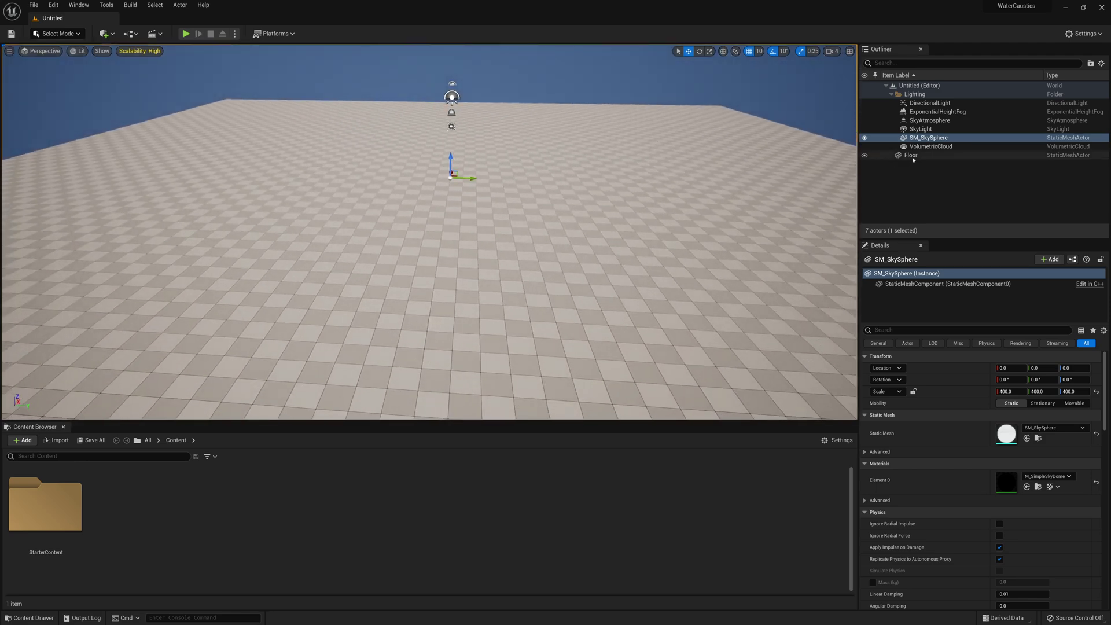
click(911, 155)
key(Delete)
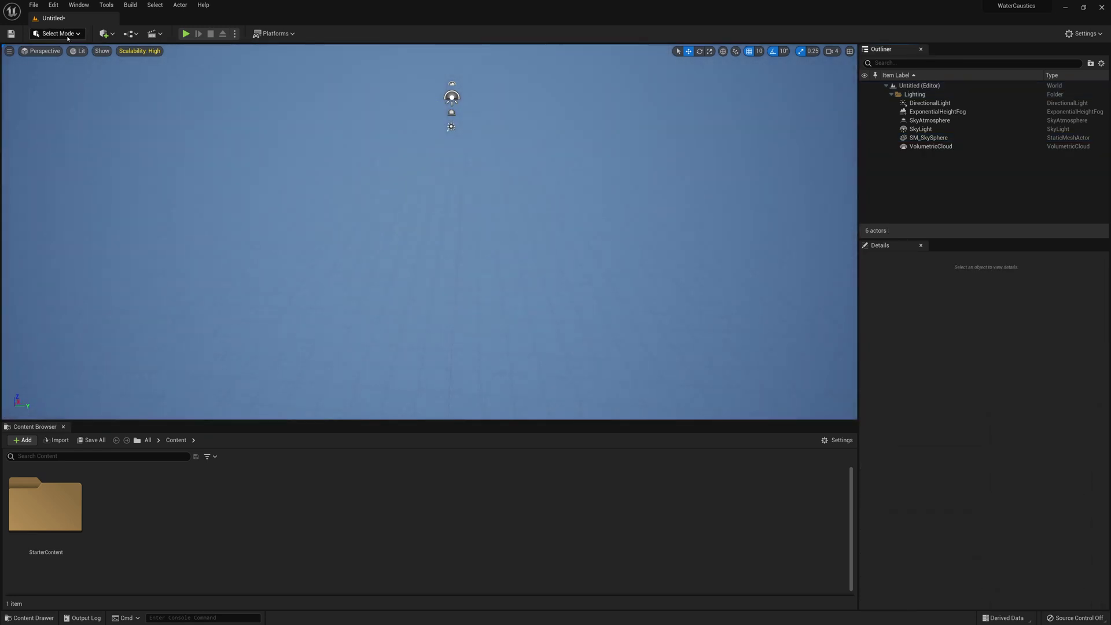
- Create a new landscape with the default section, component and resolution settings
click(65, 37)
click(64, 57)
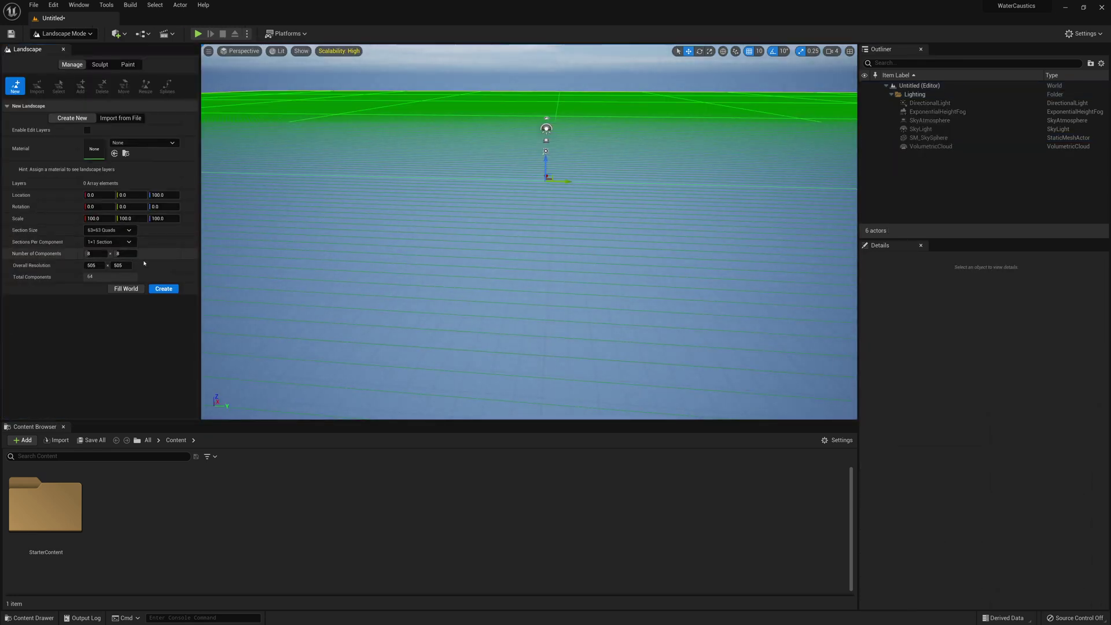
click(166, 291)
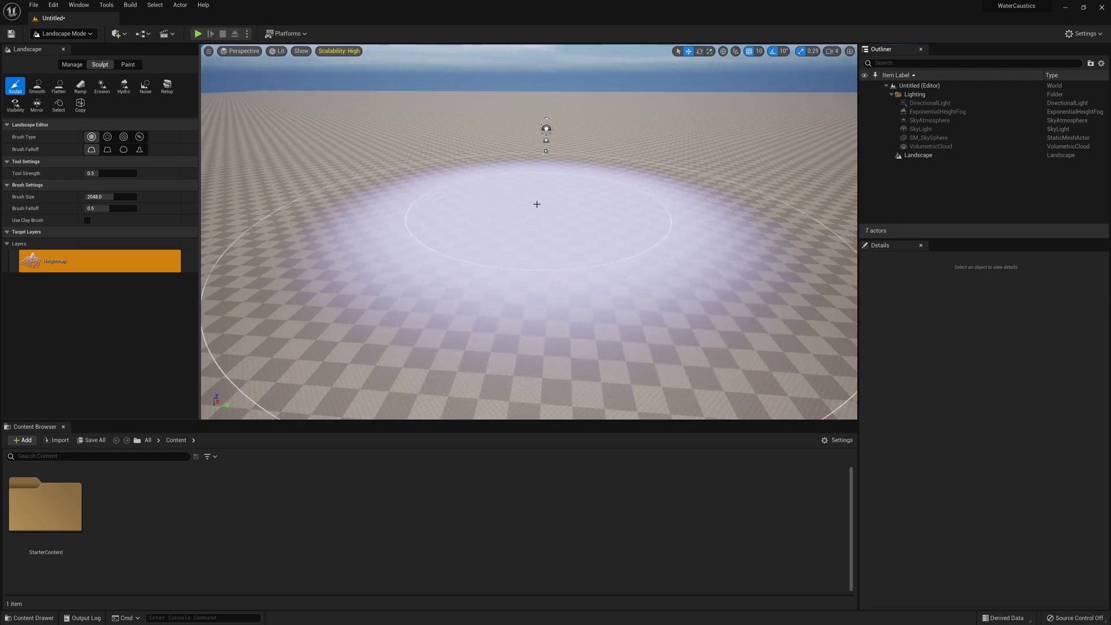
- Sculpt a lowered basin into the middle of the landscape and return to selection mode
mouse_move(536, 212)
shift+mouse_down()
mouse_move(544, 236)
mouse_move(672, 240)
shift+mouse_up()
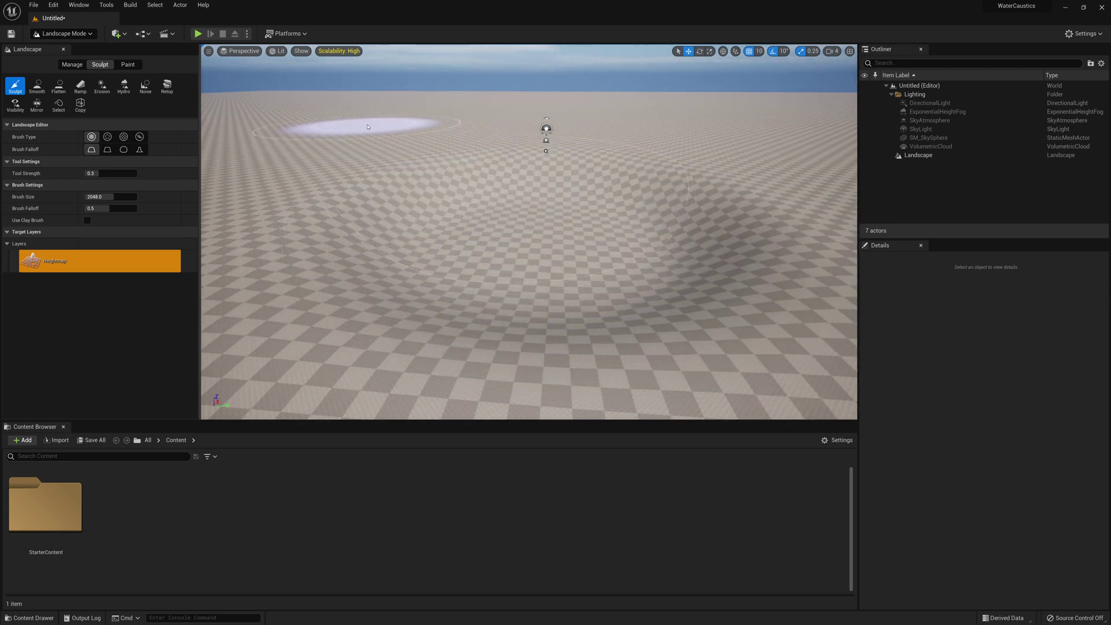
click(65, 35)
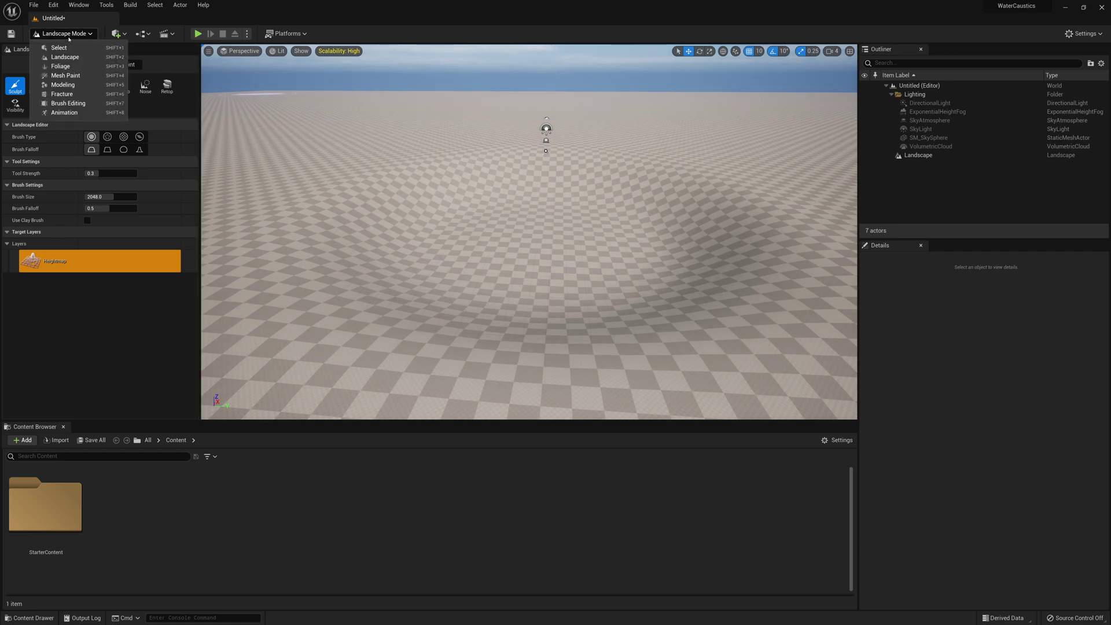
click(59, 48)
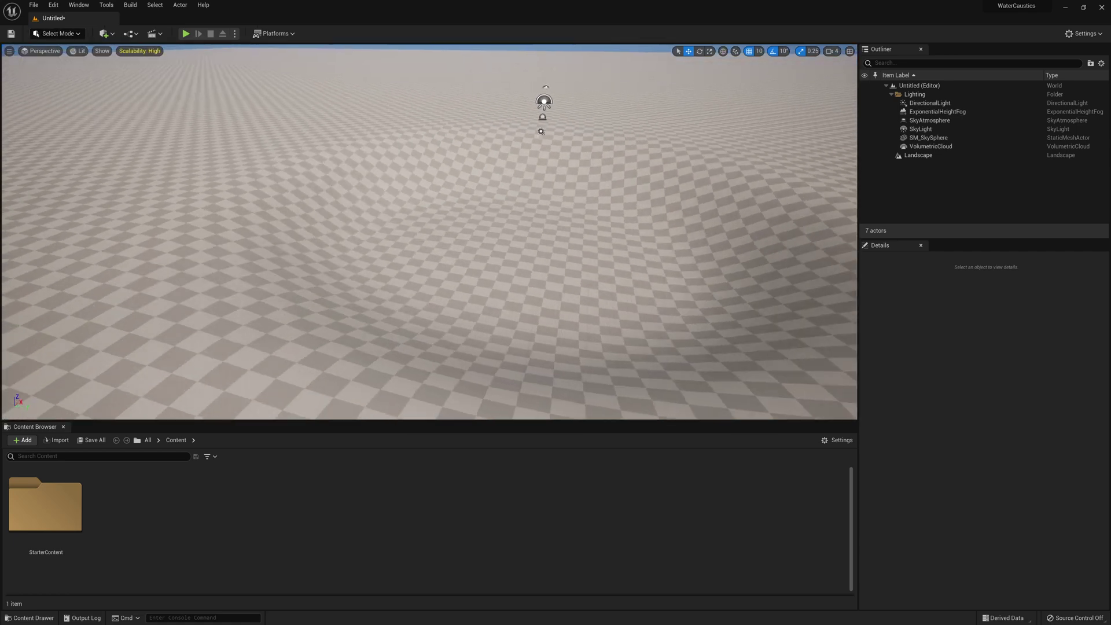
- Find the water actors and add a Water Body Ocean to the landscape scene
key(s)
right_drag(442, 191, 477, 185)
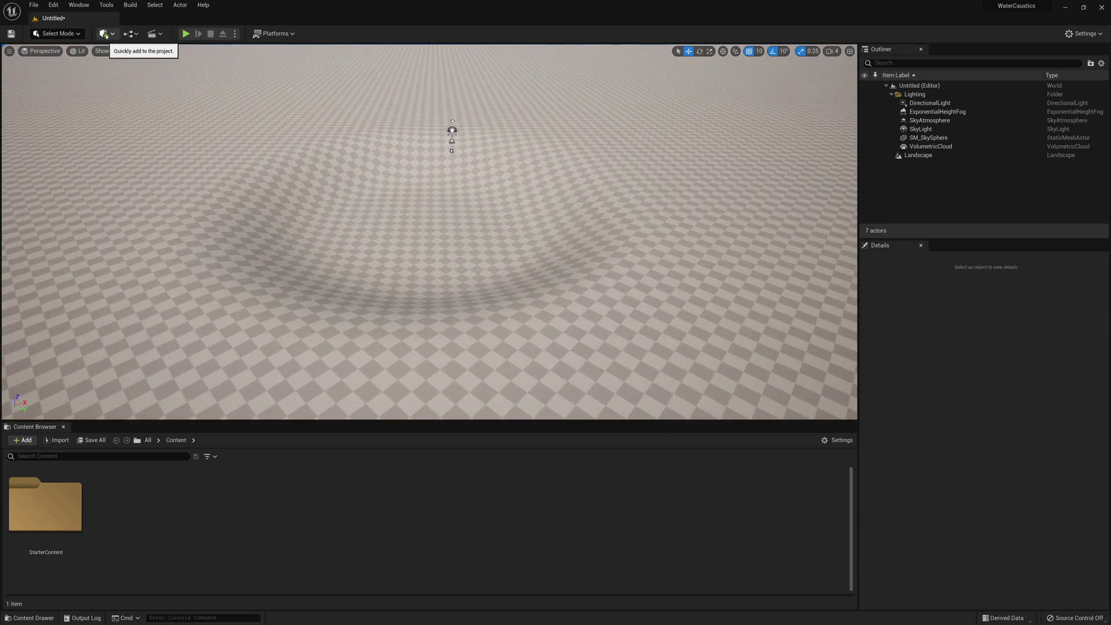
click(107, 35)
text(water)
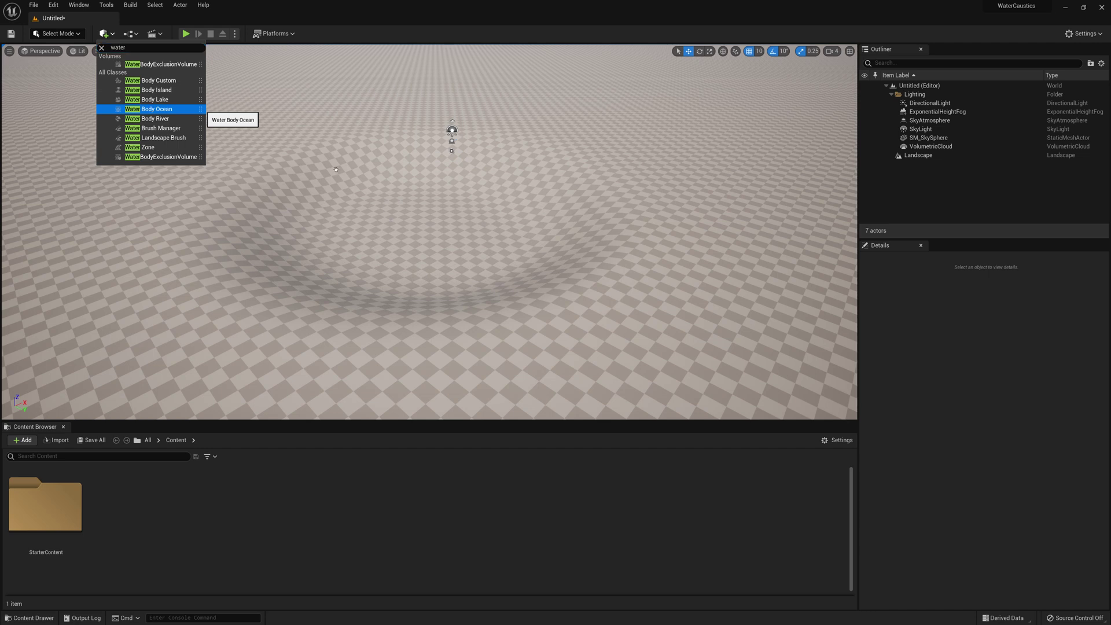
drag(335, 170, 337, 169)
right_drag(355, 189, 360, 148)
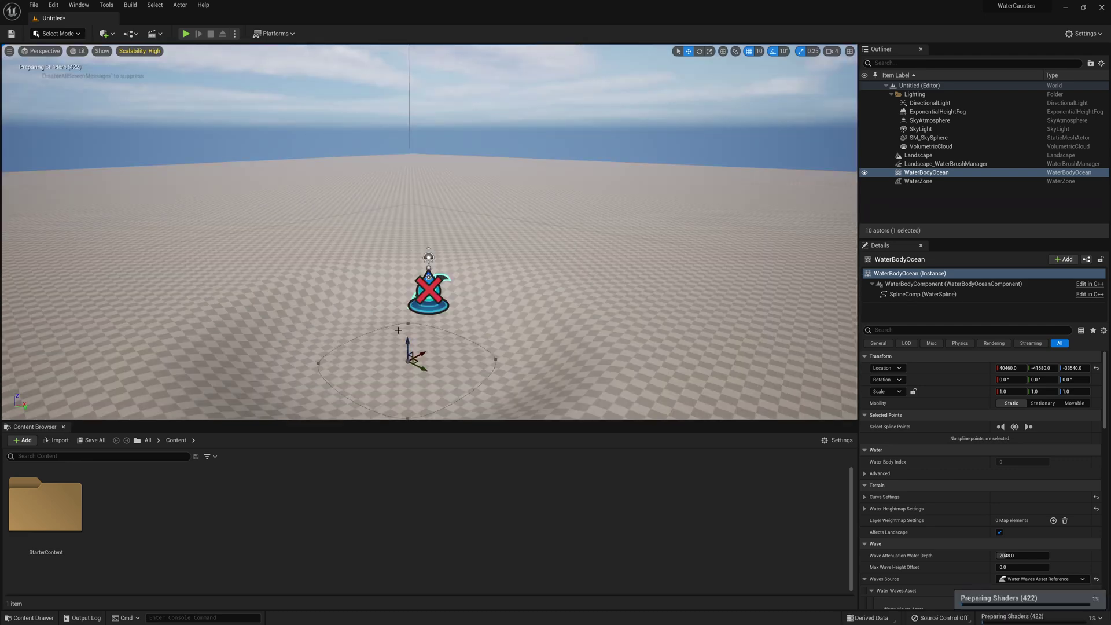
- Try adjusting the Water Body Ocean's height relative to the basin, and delete the ocean actor
right_drag(398, 330, 398, 347)
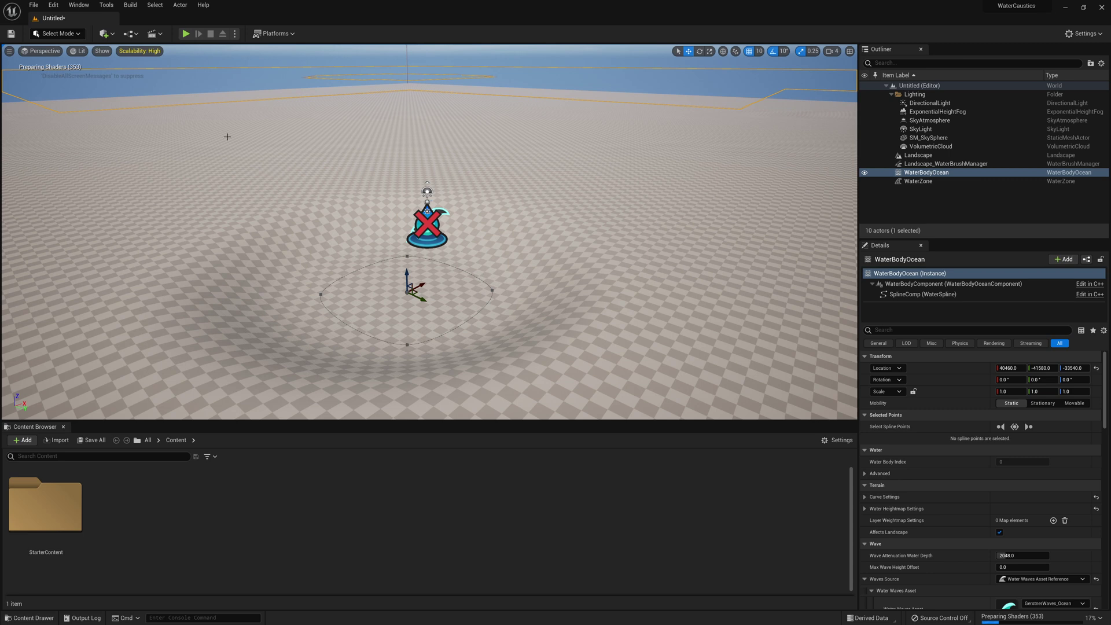
right_drag(227, 137, 196, 116)
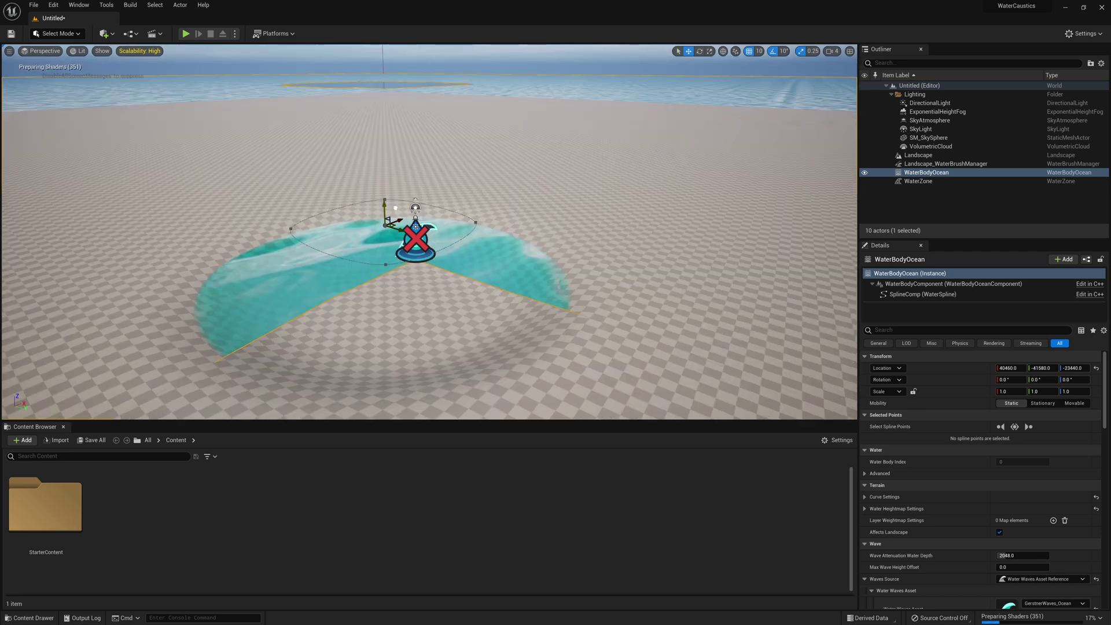
drag(385, 210, 379, 267)
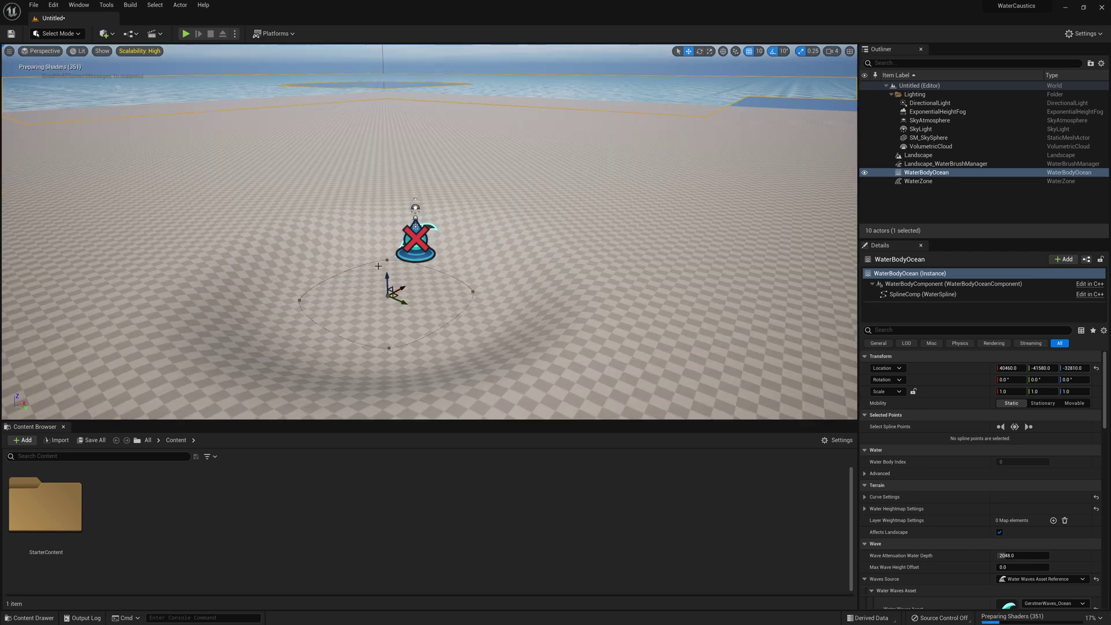
key(Delete)
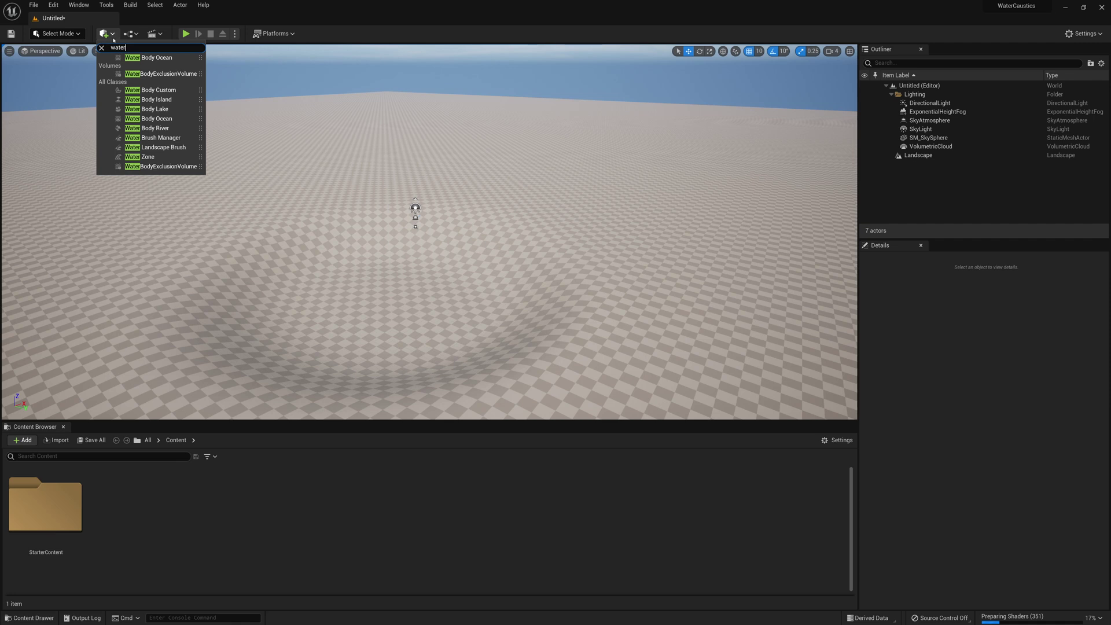
- Add a Water Body Custom at -560, 230, 50 and scale it to 18 × 18 × 1 so it fills the basin
click(150, 90)
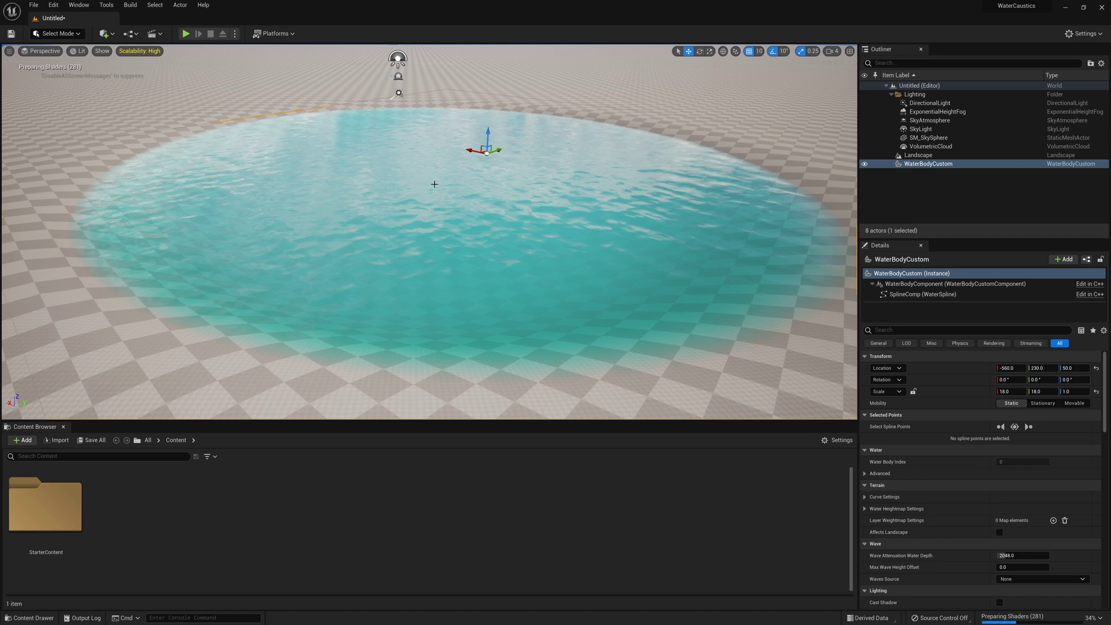
alt+drag(435, 184, 375, 184)
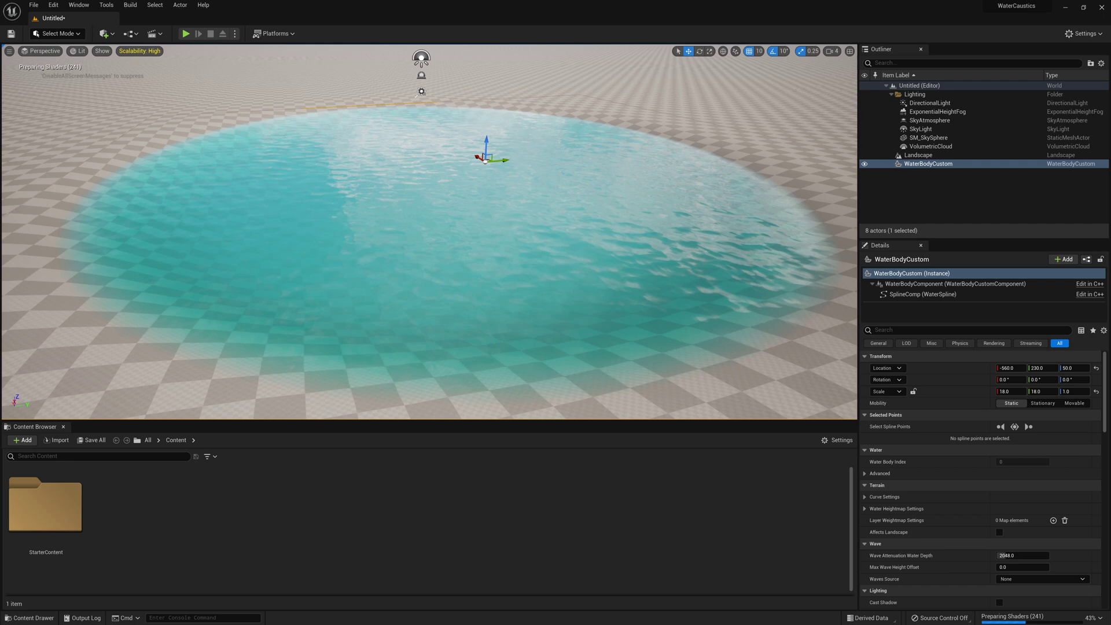
- Open the custom water body's material instance, review its parameters, close it, and examine the water surface from several angles
right_drag(439, 217, 451, 212)
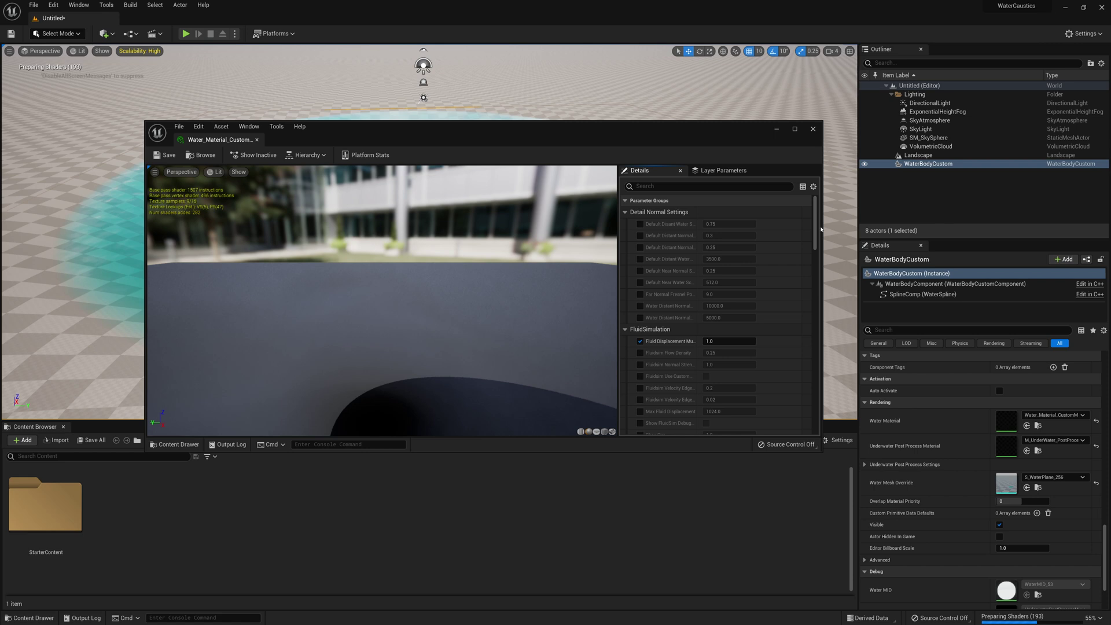
scroll(731, 321, down, 10)
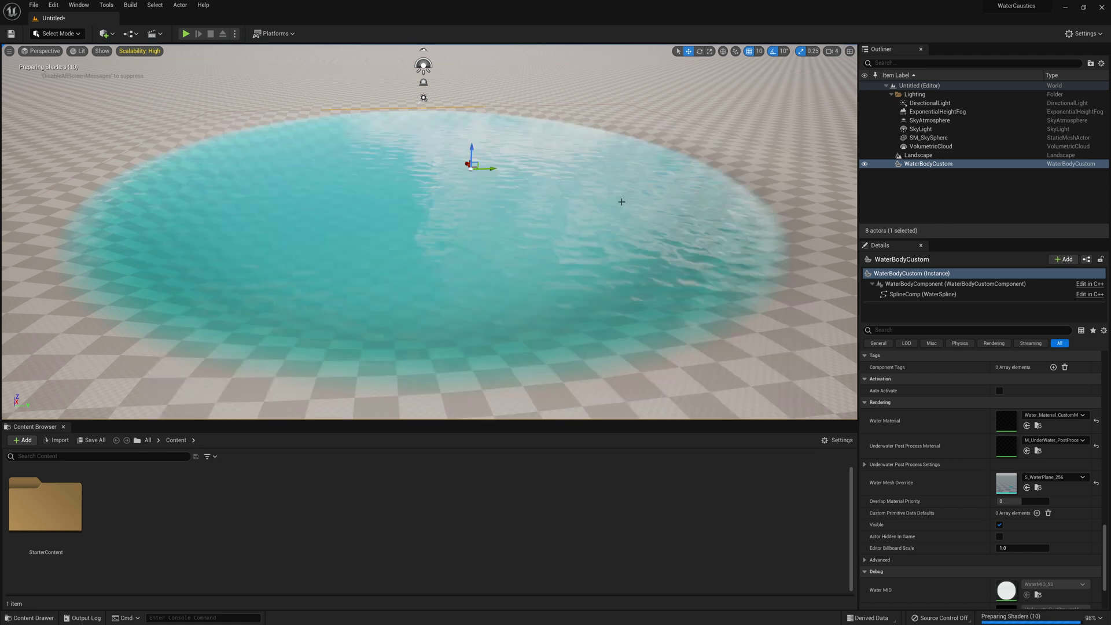
right_drag(621, 202, 605, 202)
key(w)
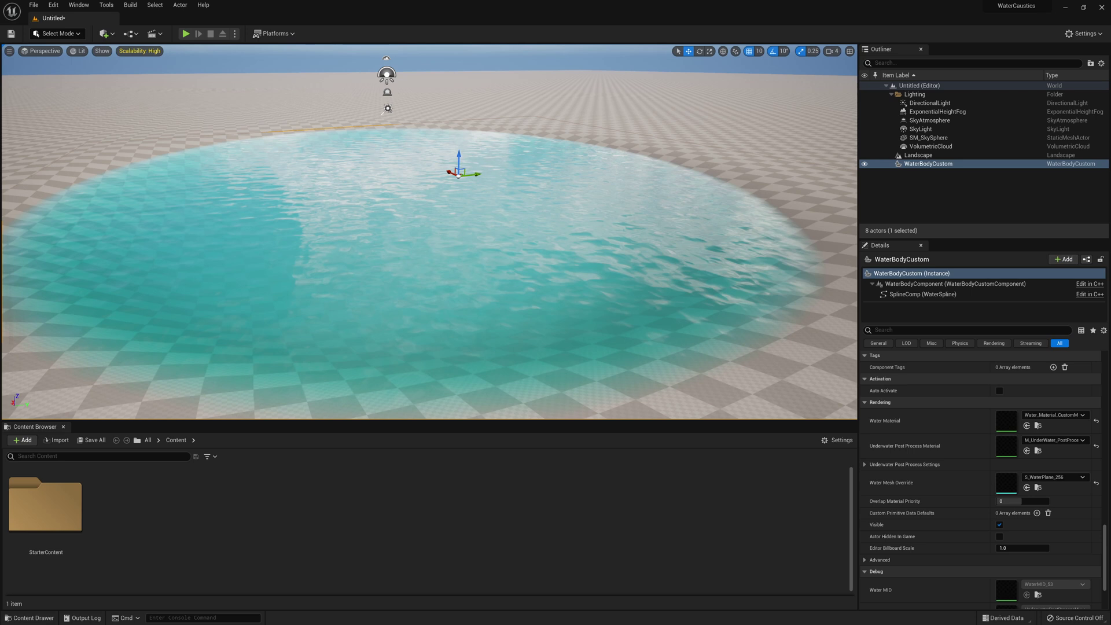
right_drag(625, 203, 617, 233)
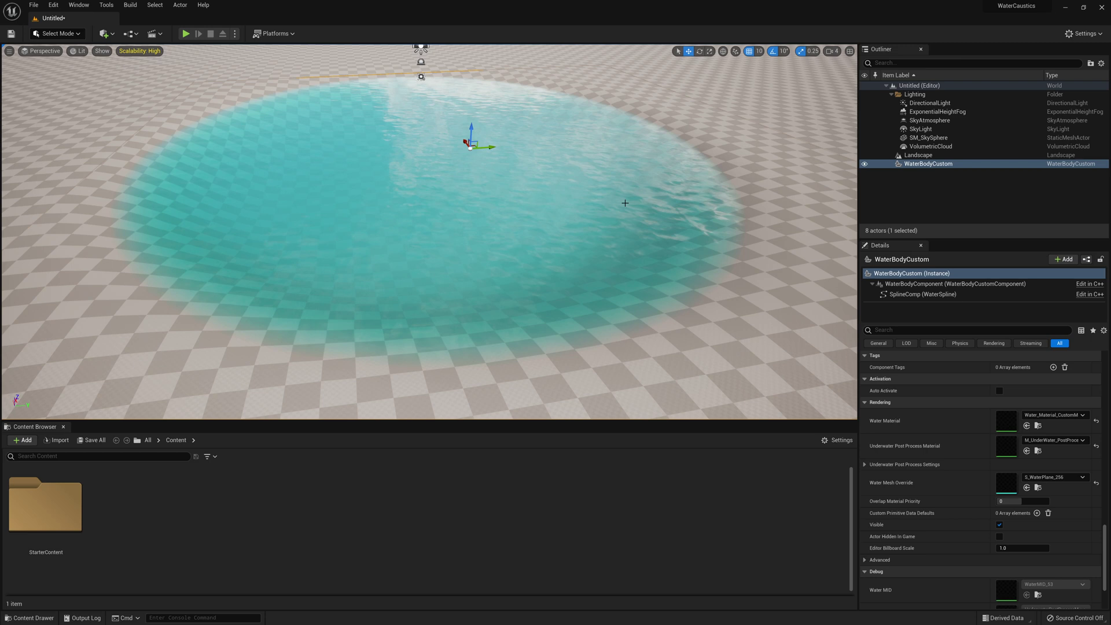
click(602, 259)
- Set the Waves Source of the custom water body to Water Waves Asset Reference
drag(1106, 546, 1097, 410)
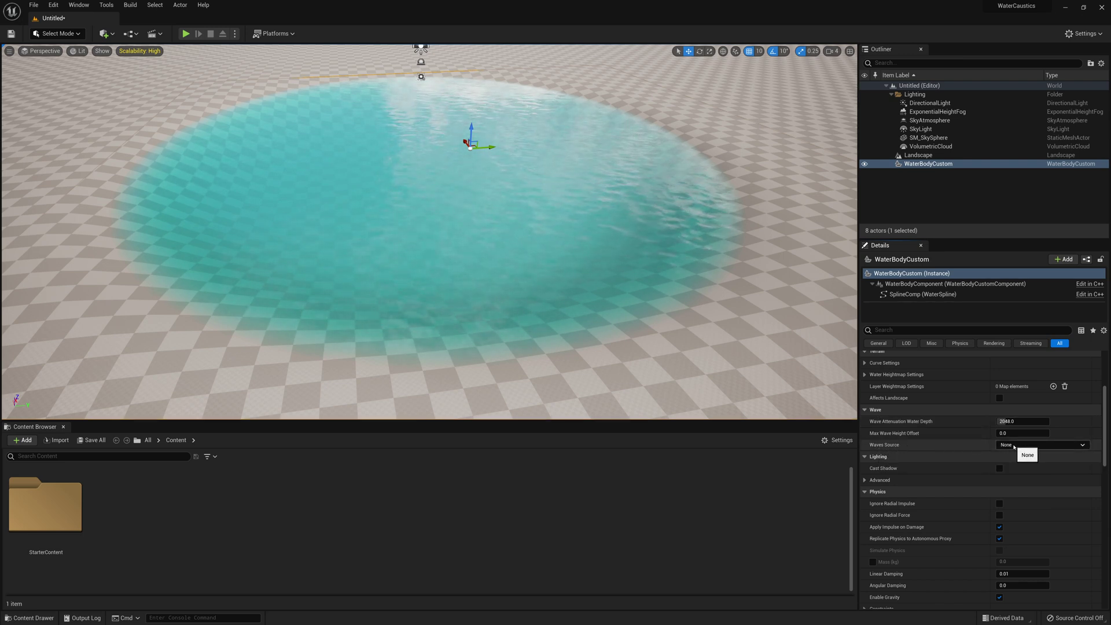
click(1015, 446)
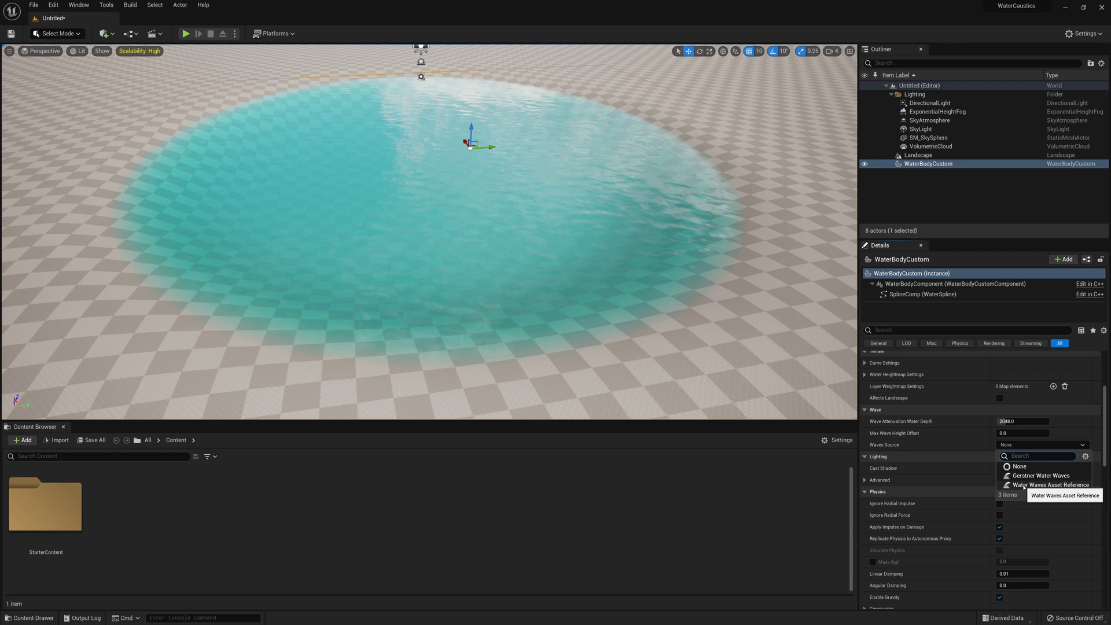
click(1024, 486)
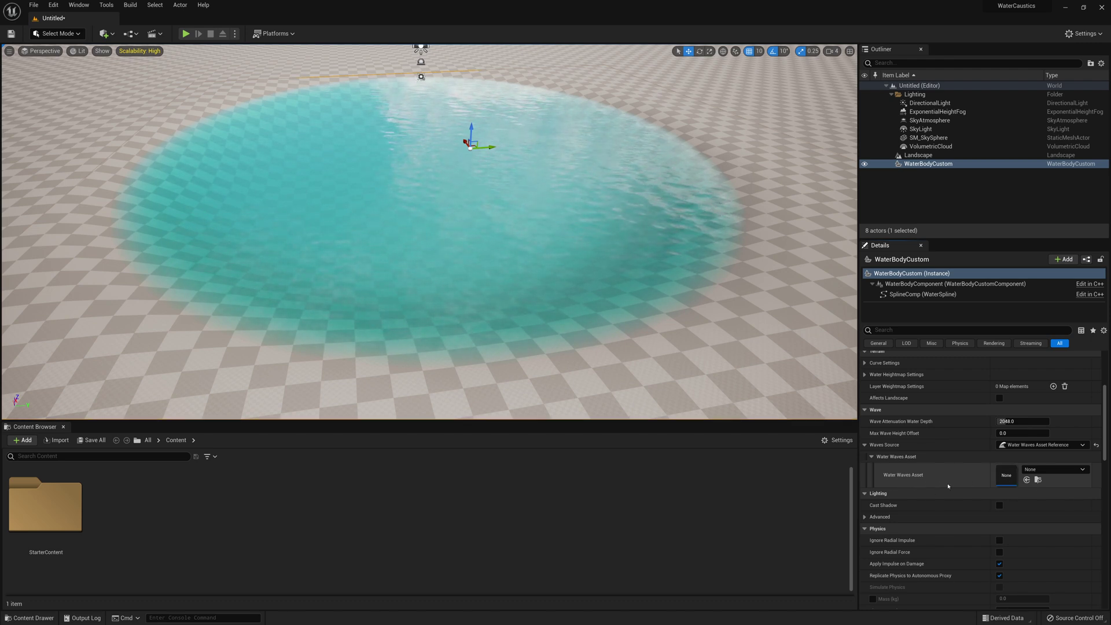
- Create a Water Waves asset named wwDefault in the Content folder
right_click(191, 503)
mouse_move(225, 493)
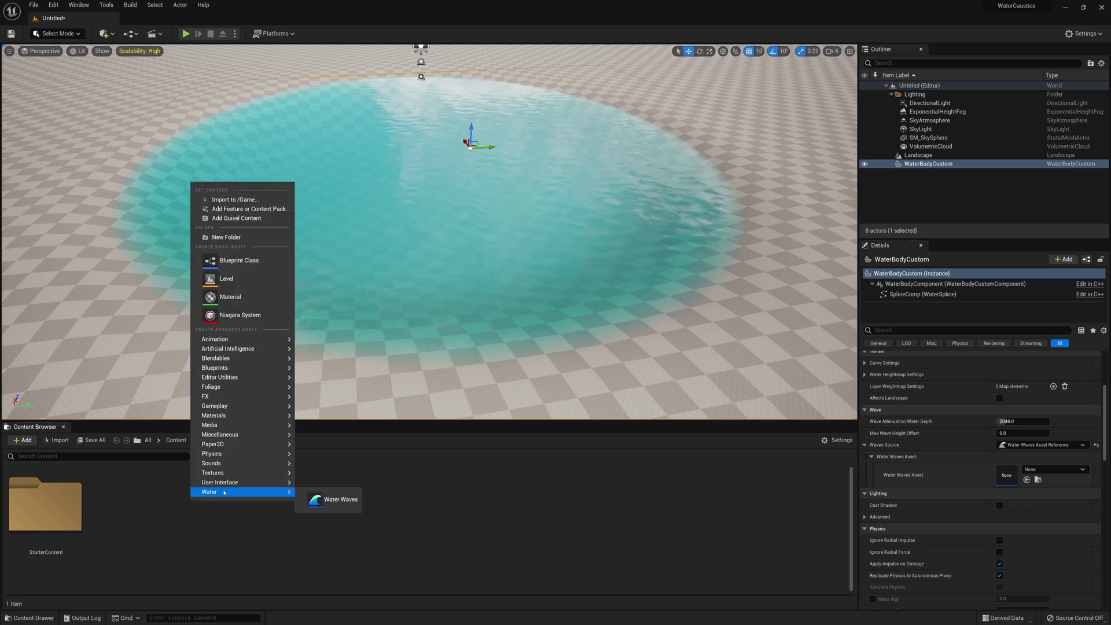
click(331, 500)
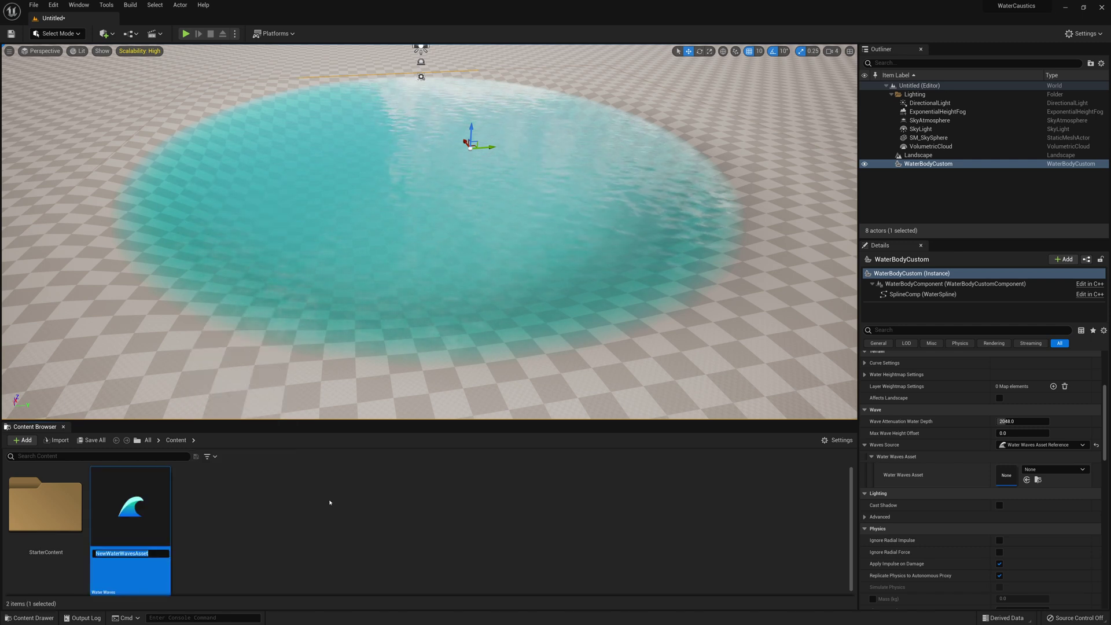
text(W)
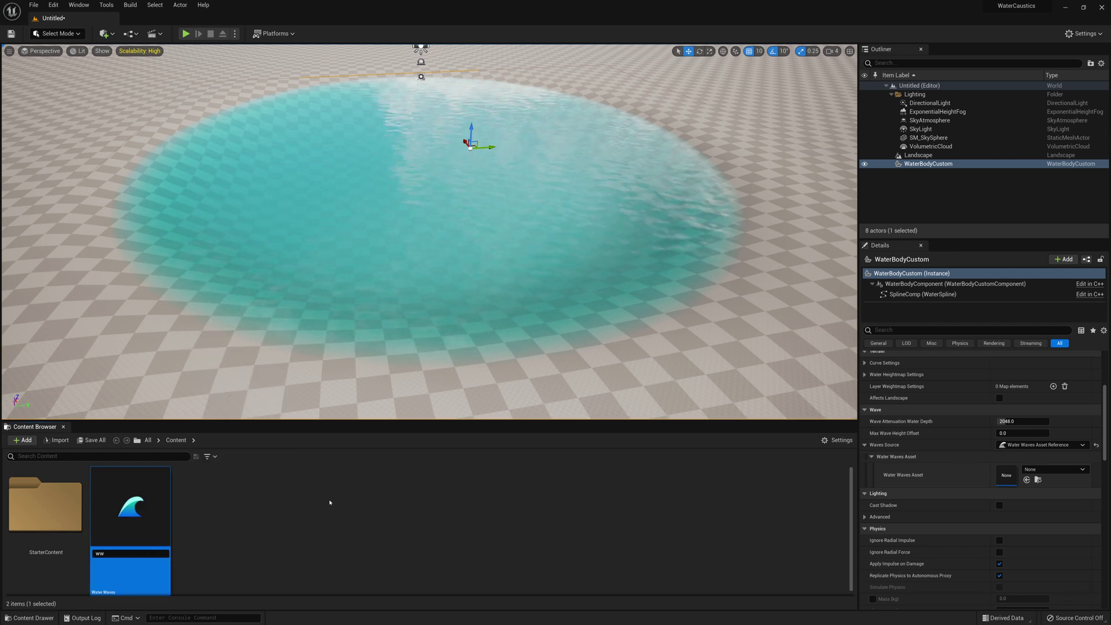
text(Default)
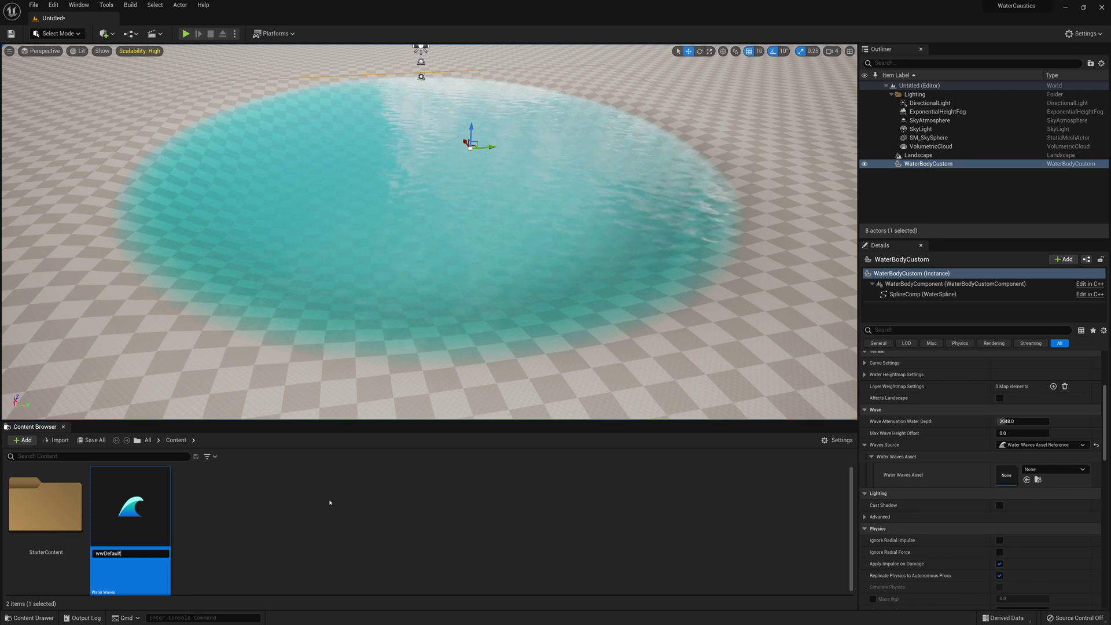
key(Return)
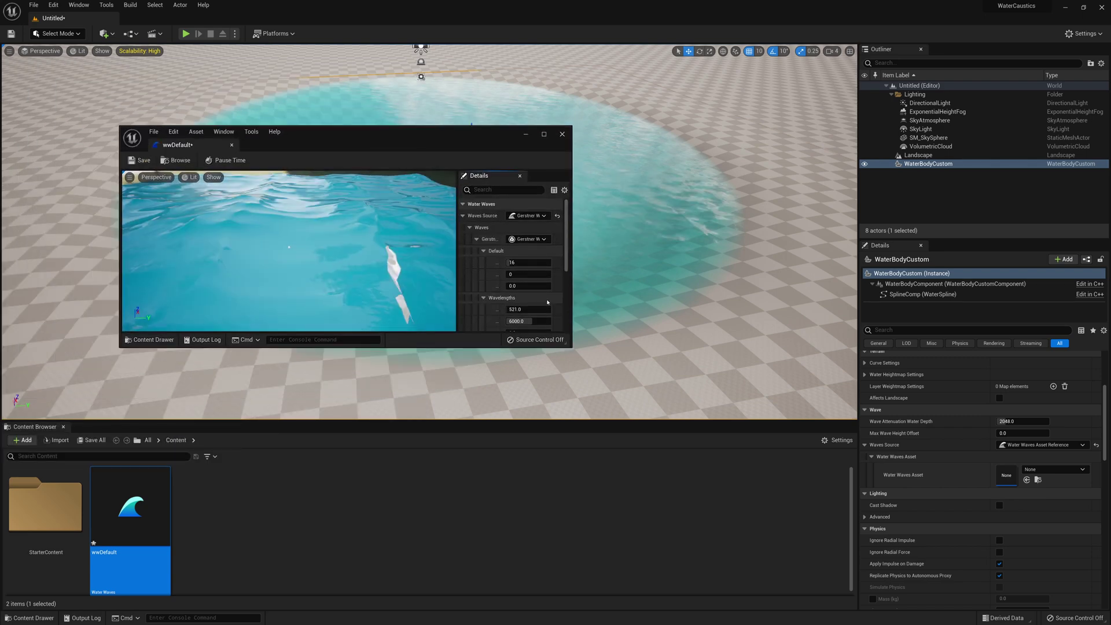
- Open wwDefault, enlarge its editor window, and widen the property names to examine the wave preview and wave generator parameters
drag(571, 349, 789, 536)
right_drag(478, 368, 444, 348)
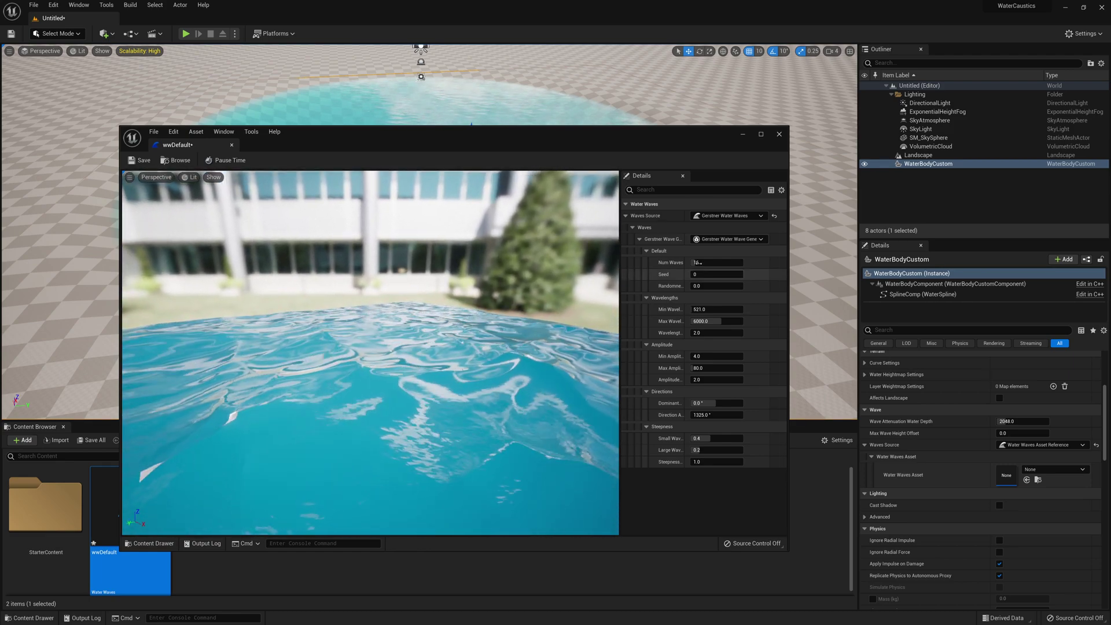
drag(682, 272, 721, 271)
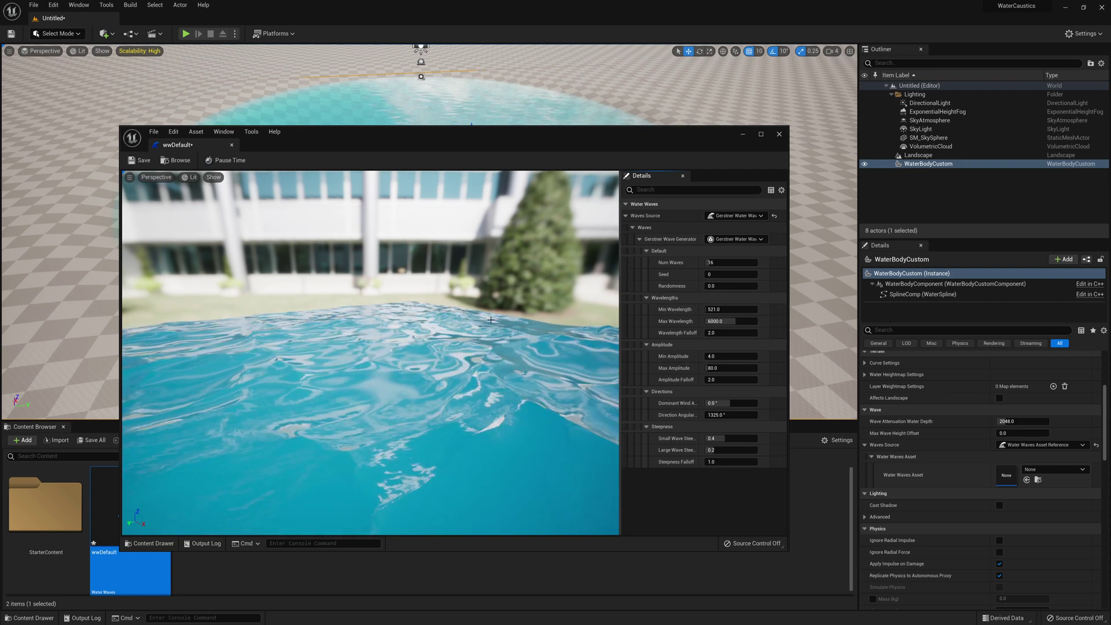
- Set the wave generator's Num Waves to 18 and its Randomness to 0.5
click(722, 262)
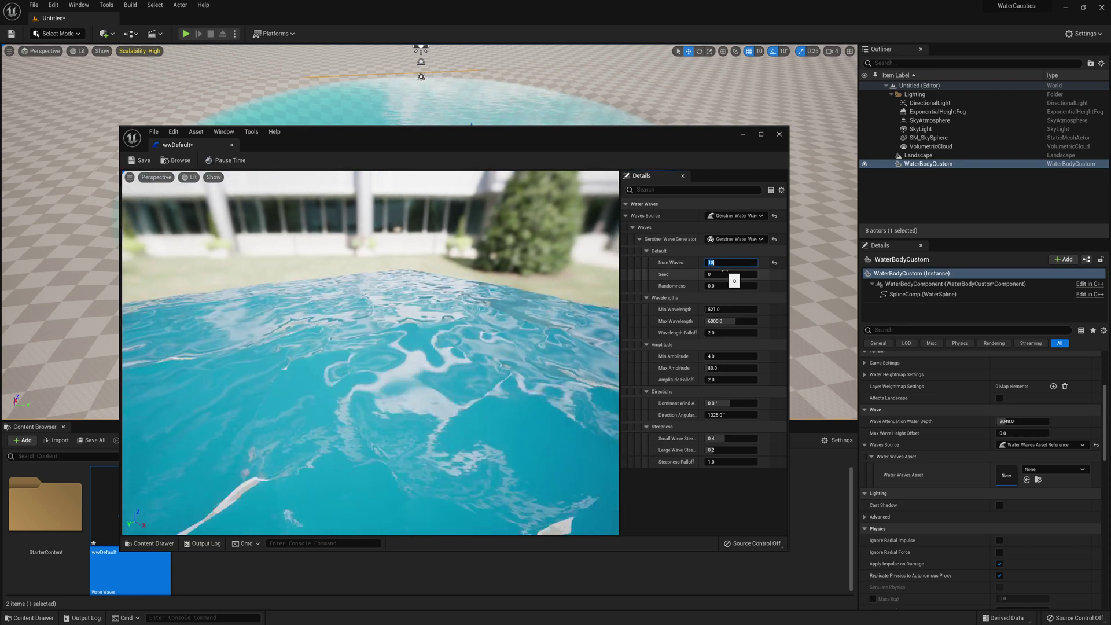
click(728, 285)
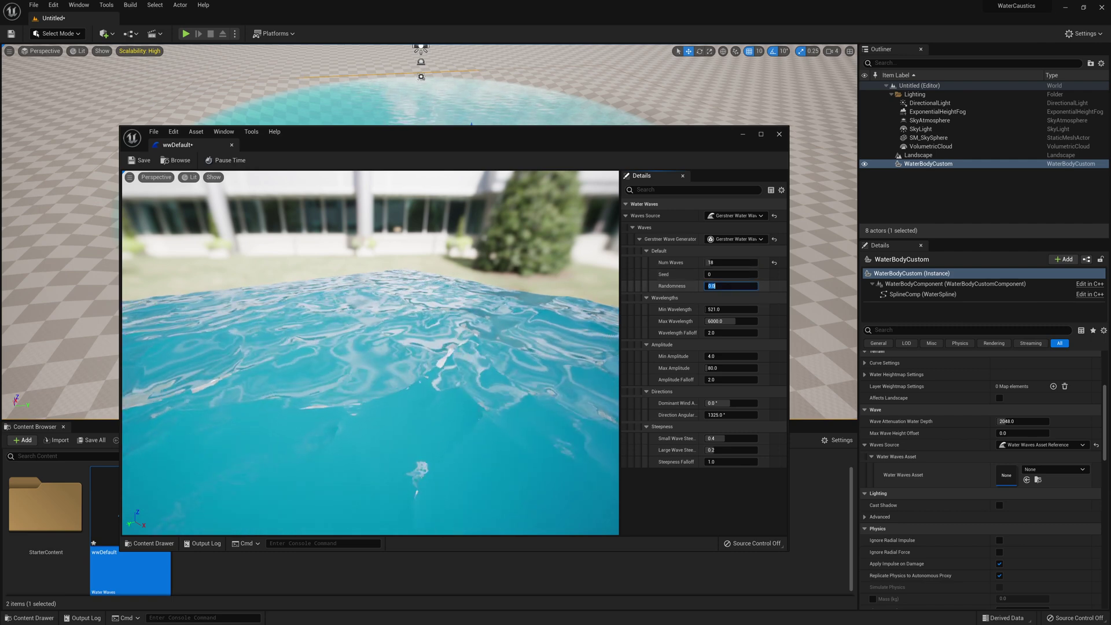
text(0.5)
key(Return)
- Set the Min Wavelength to 250, the Max Wavelength to 1200 and the Wavelength Falloff to 1.0
click(726, 309)
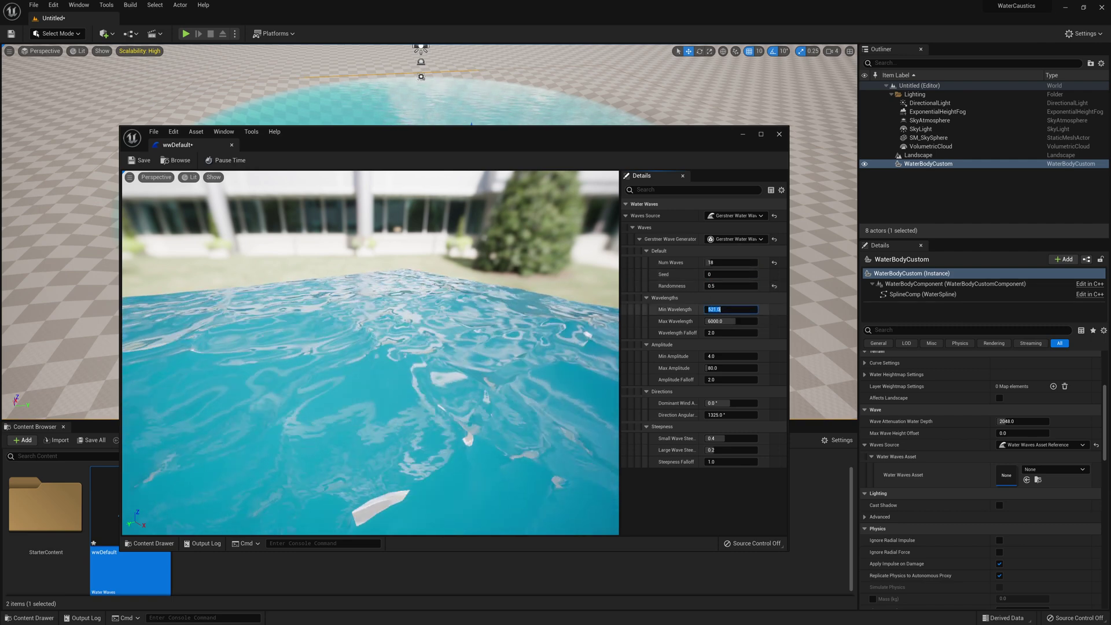
text(2)
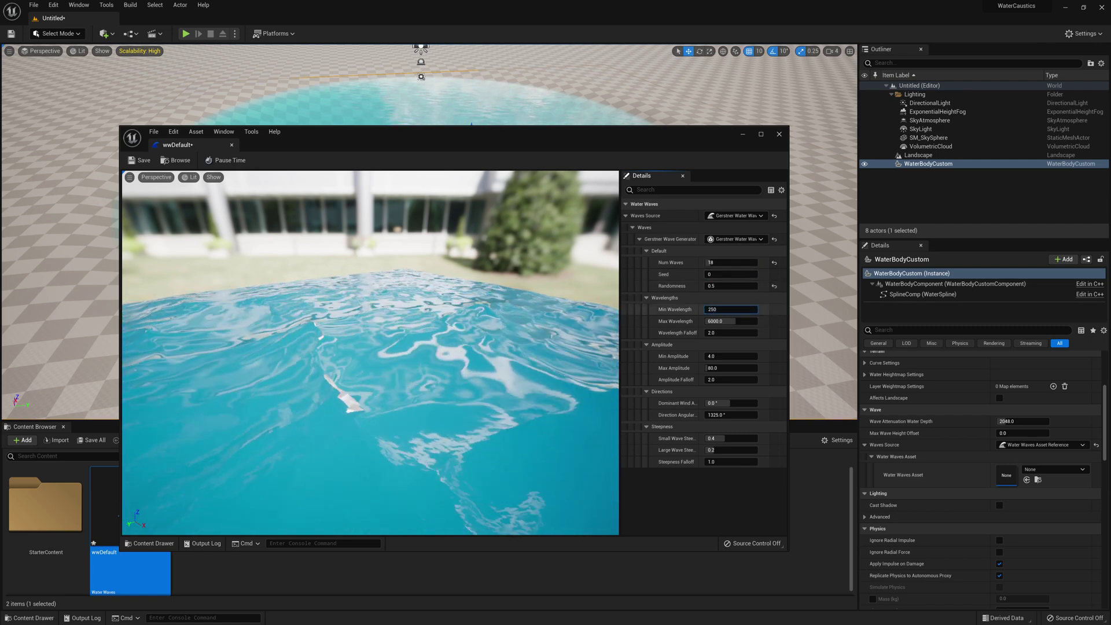
text(50)
key(Tab)
text(1200)
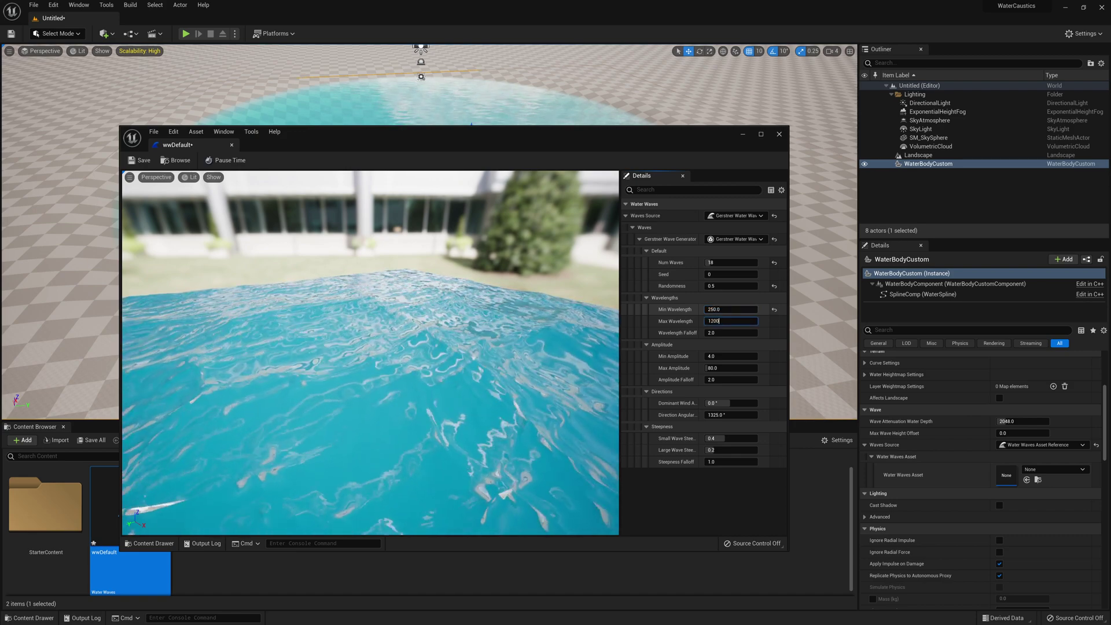
key(Return)
click(728, 332)
text(1.0)
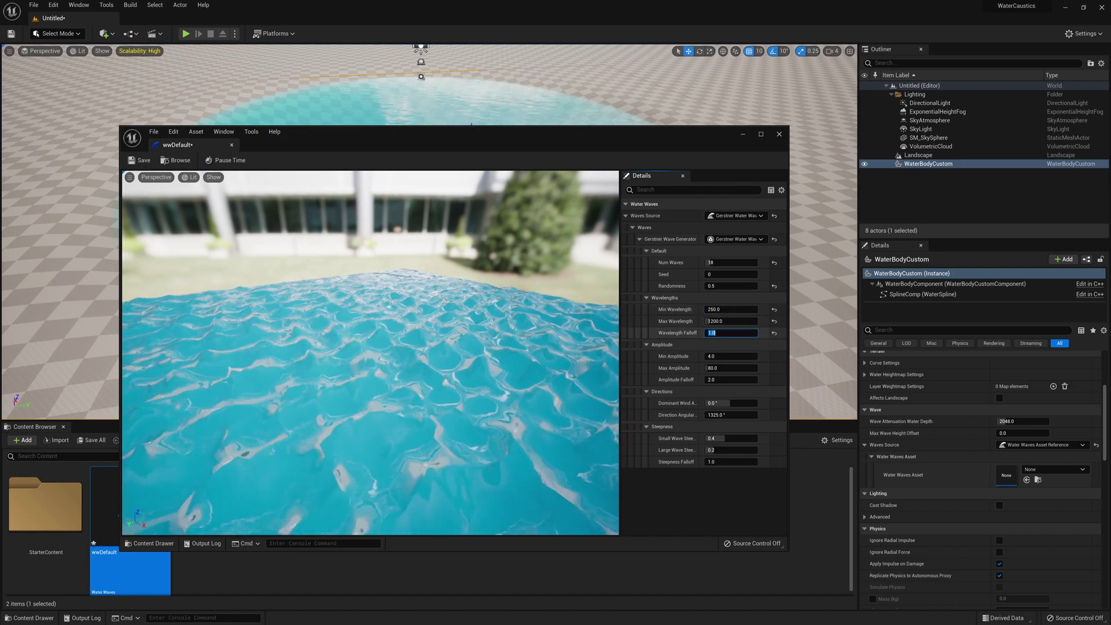
key(Return)
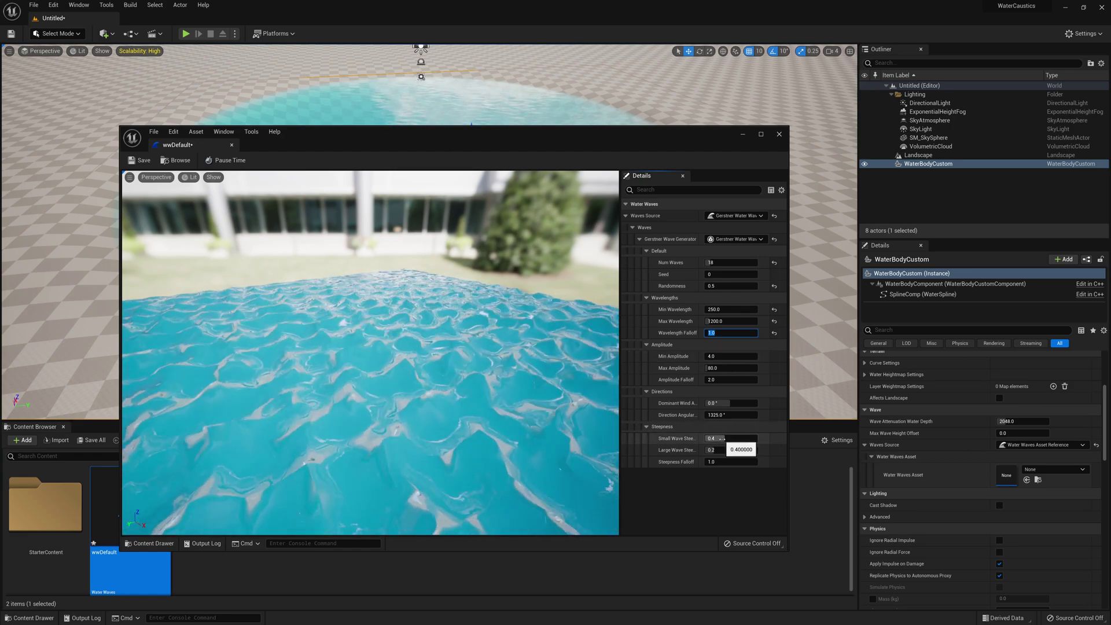
- Set the Small Wave Steepness to 0.1
click(728, 439)
text(0.1)
key(Tab)
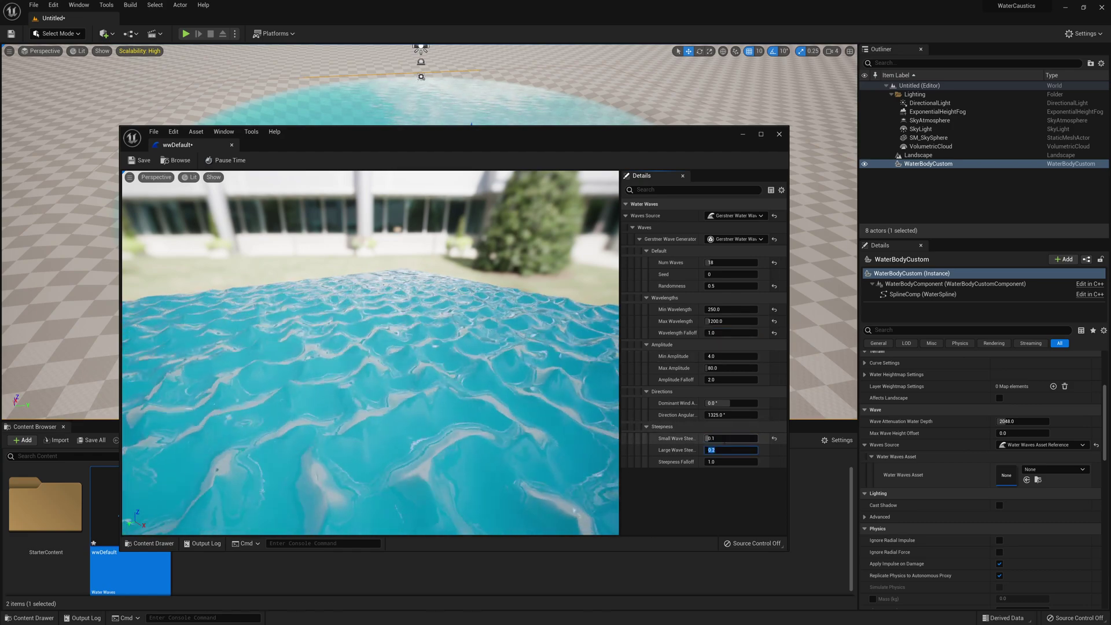
- Set the Min Amplitude to 1 and the Max Amplitude to 20, and save the wwDefault asset
click(726, 357)
text(1)
key(Tab)
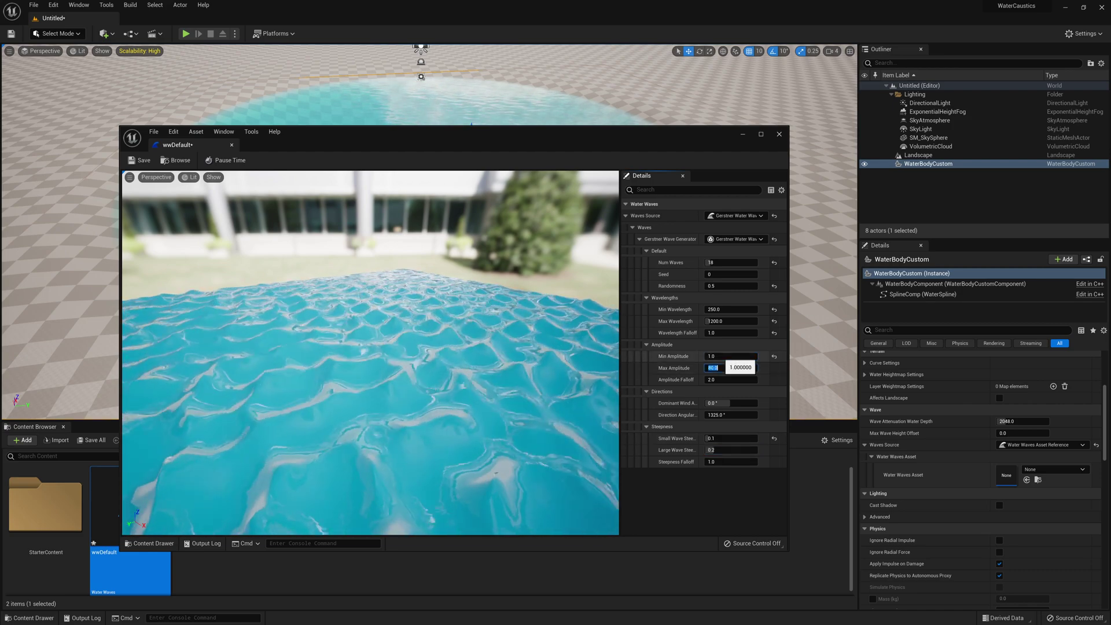
text(40)
key(Return)
text(20)
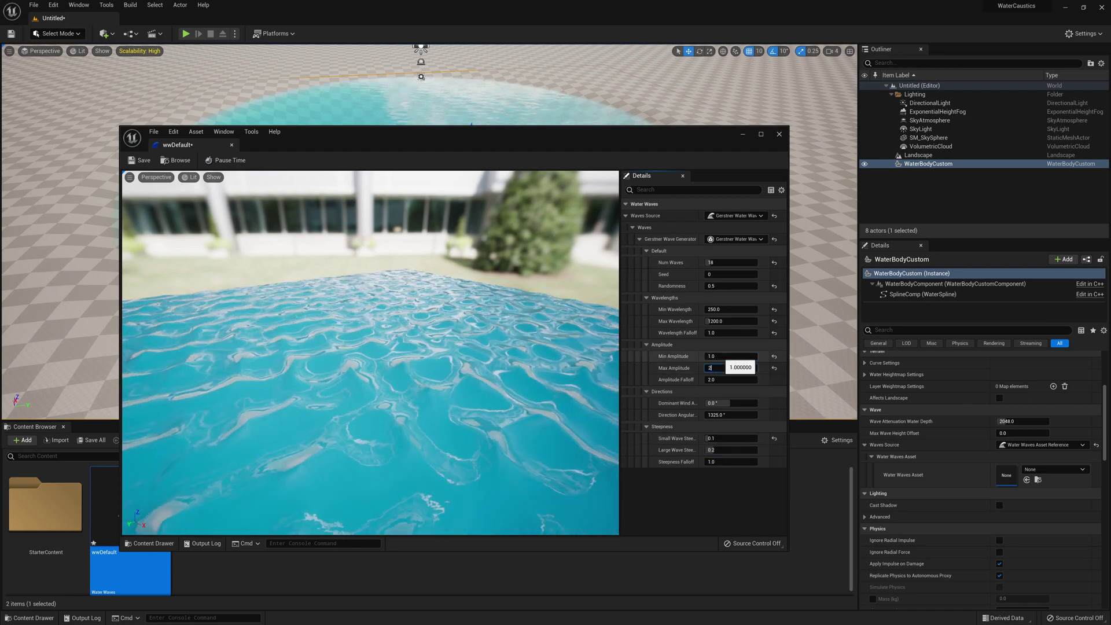
key(Return)
right_drag(471, 360, 502, 351)
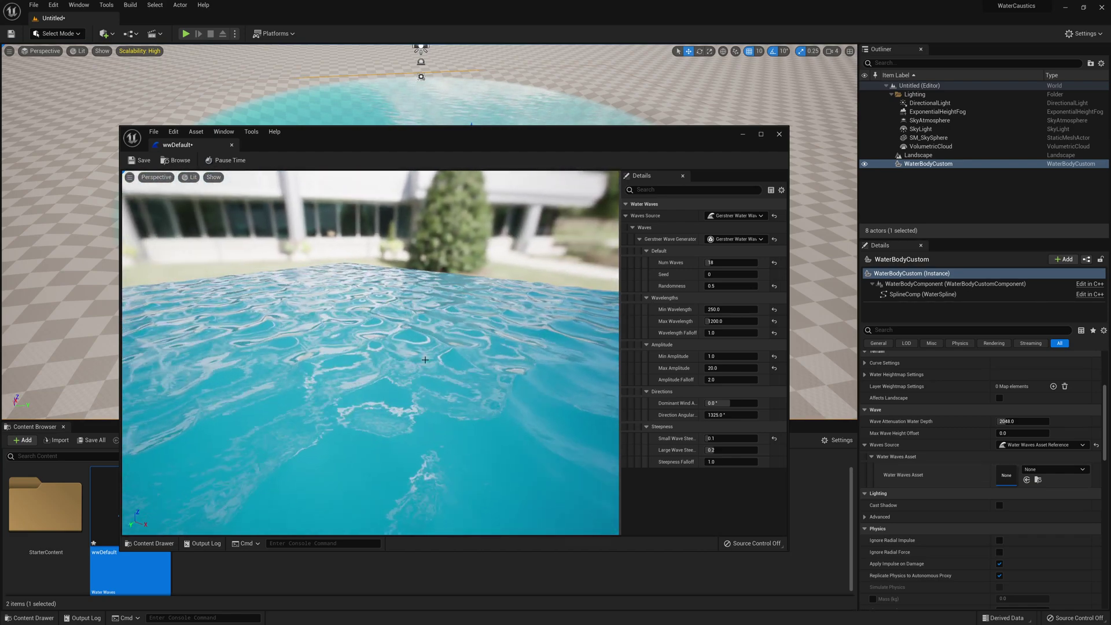
key(ctrl+s)
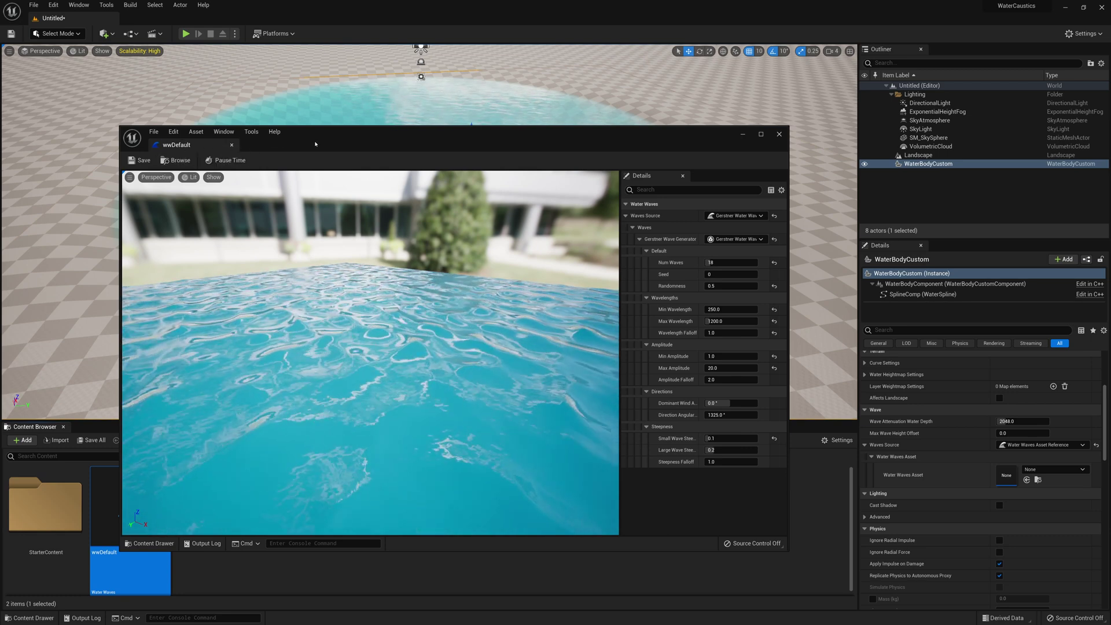
- Assign wwDefault as the custom water body's Water Waves Asset and close the wave editor
drag(236, 150, 180, 86)
drag(130, 509, 995, 475)
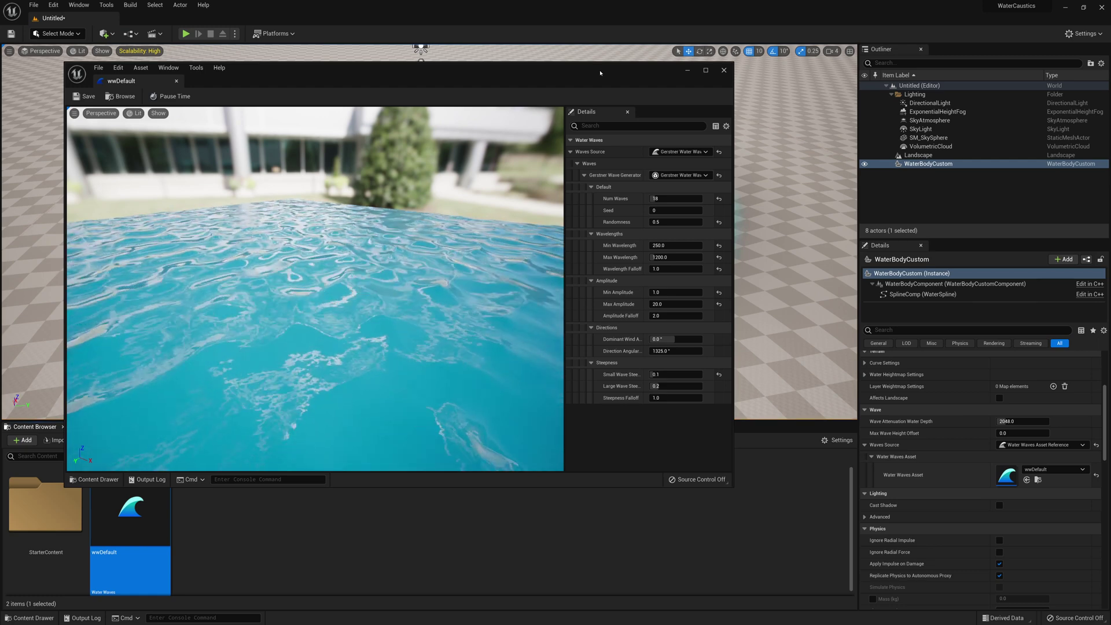
click(177, 82)
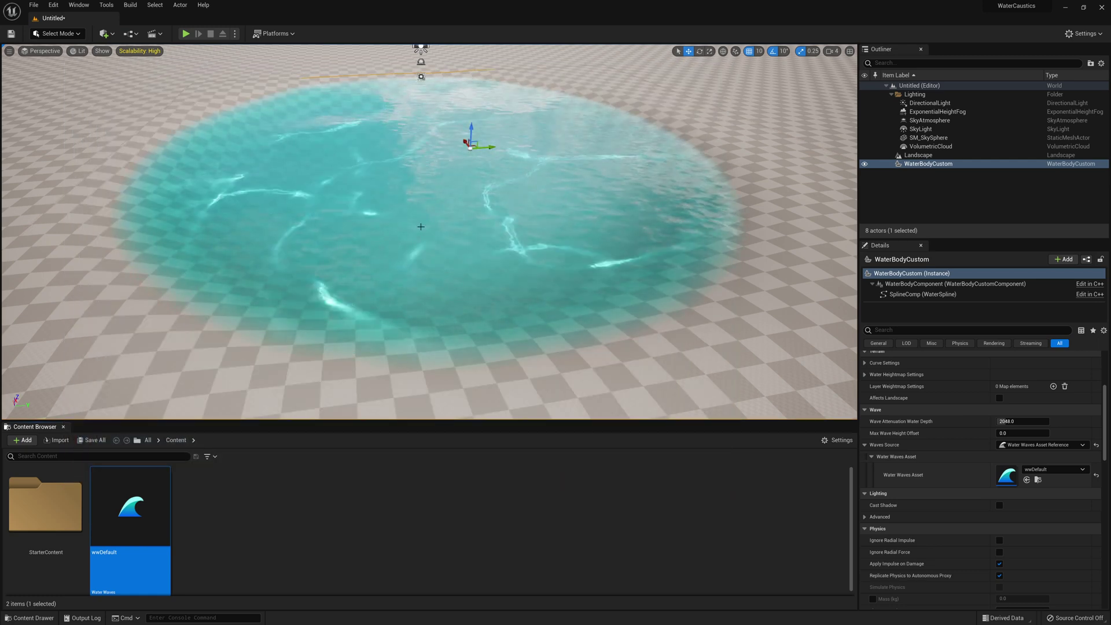
- Reopen wwDefault and arrange its enlarged editor, with a wider property area, so the level's water body remains in view
key(w)
key(a)
right_drag(430, 204, 501, 232)
key(s)
key(w)
drag(429, 174, 429, 211)
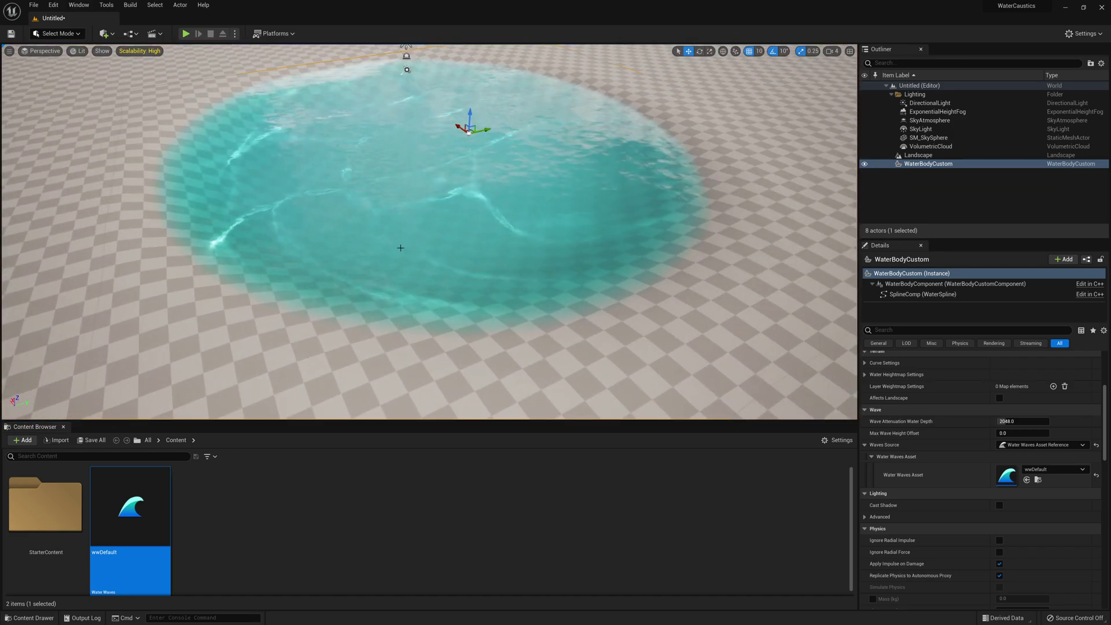
double_click(118, 530)
drag(181, 9, 850, 284)
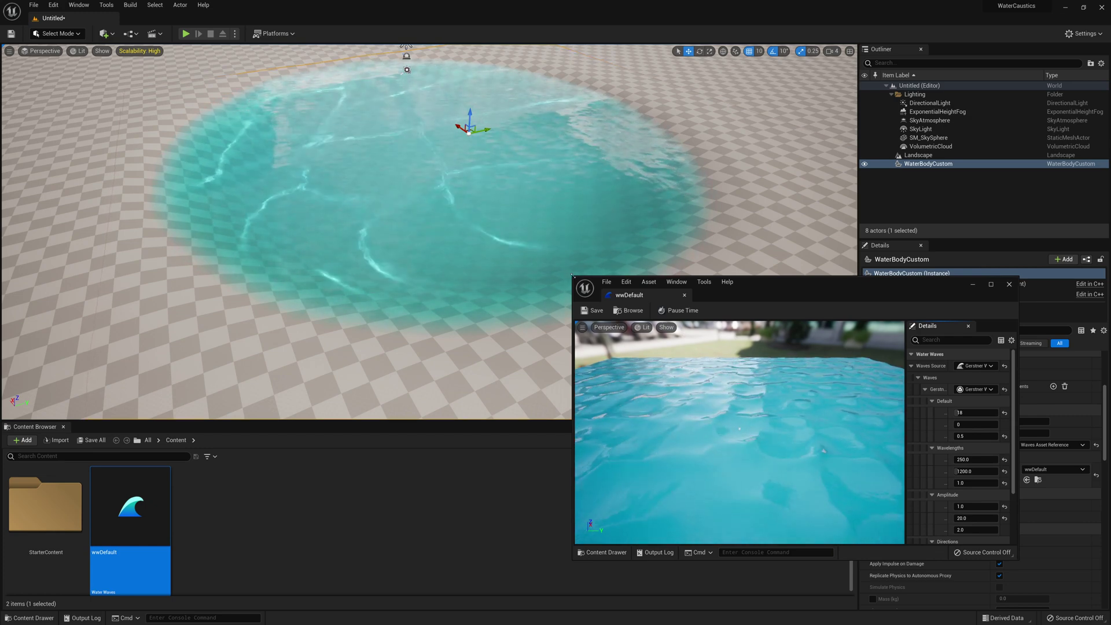
drag(573, 276, 472, 194)
drag(833, 349, 759, 347)
- Set the wave generator's Num Waves to 26
click(890, 332)
text(24)
key(Return)
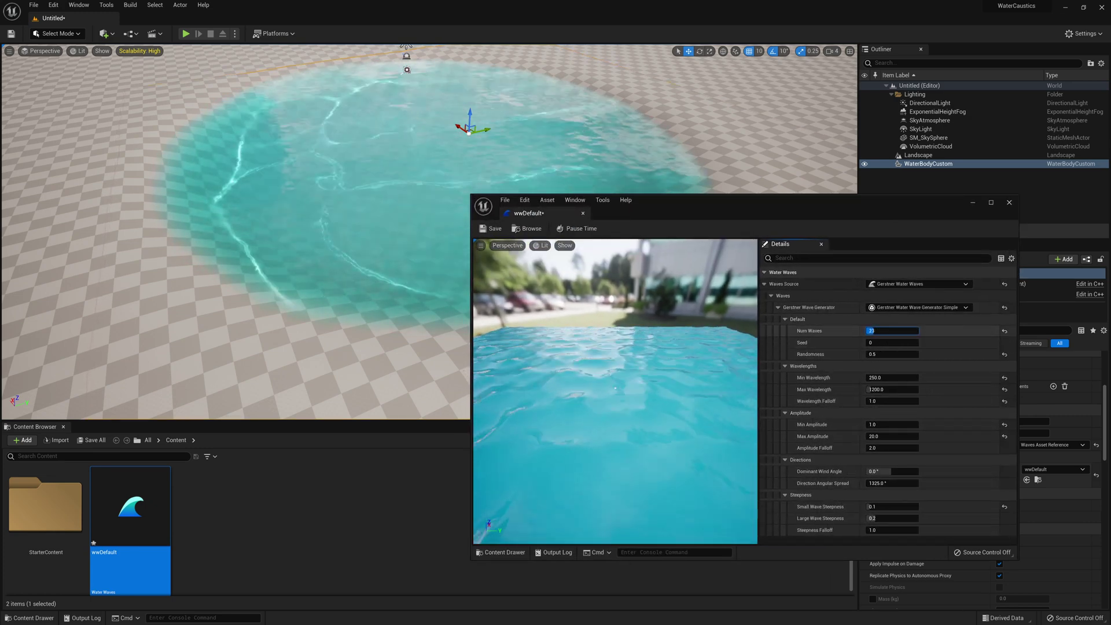
drag(890, 332, 892, 331)
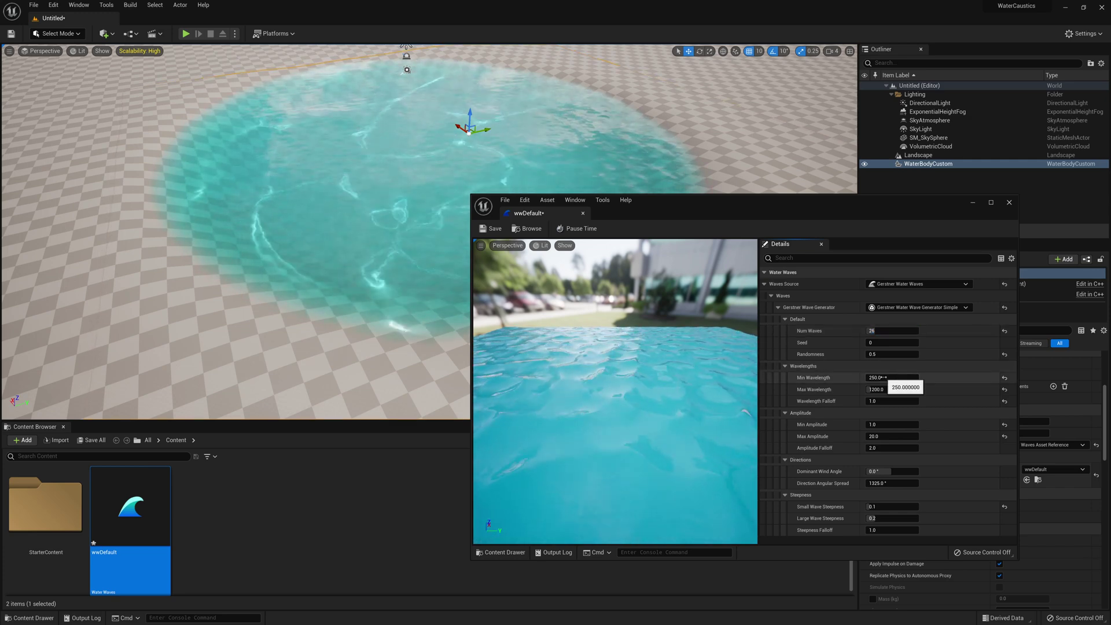
- Set the Max Wavelength to 800, save wwDefault and close its editor
click(892, 390)
text(800)
key(Return)
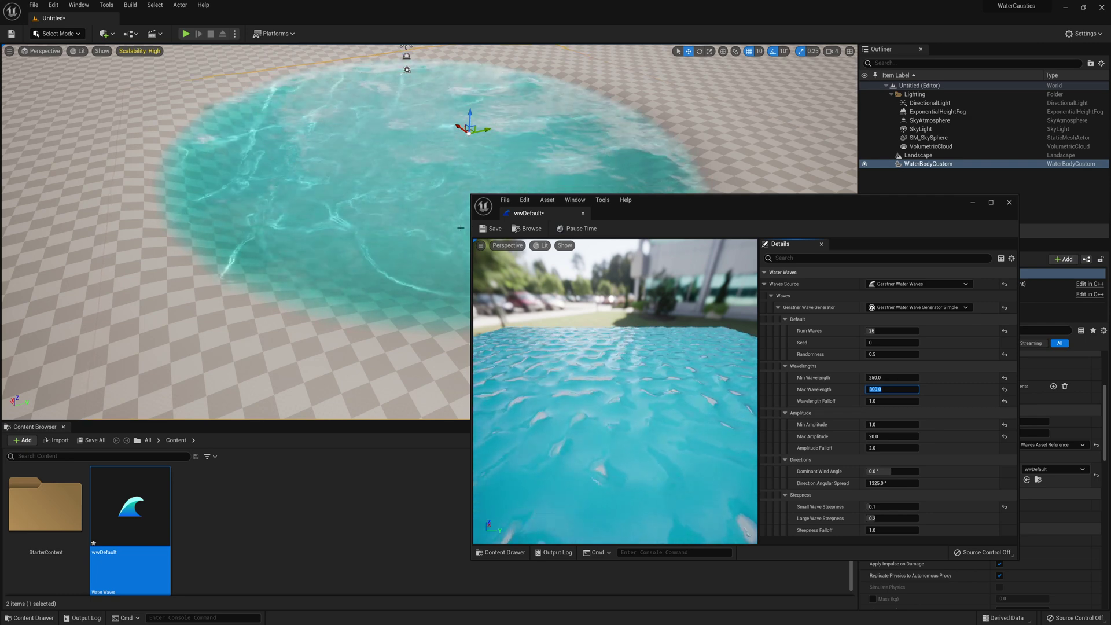
click(494, 230)
click(582, 213)
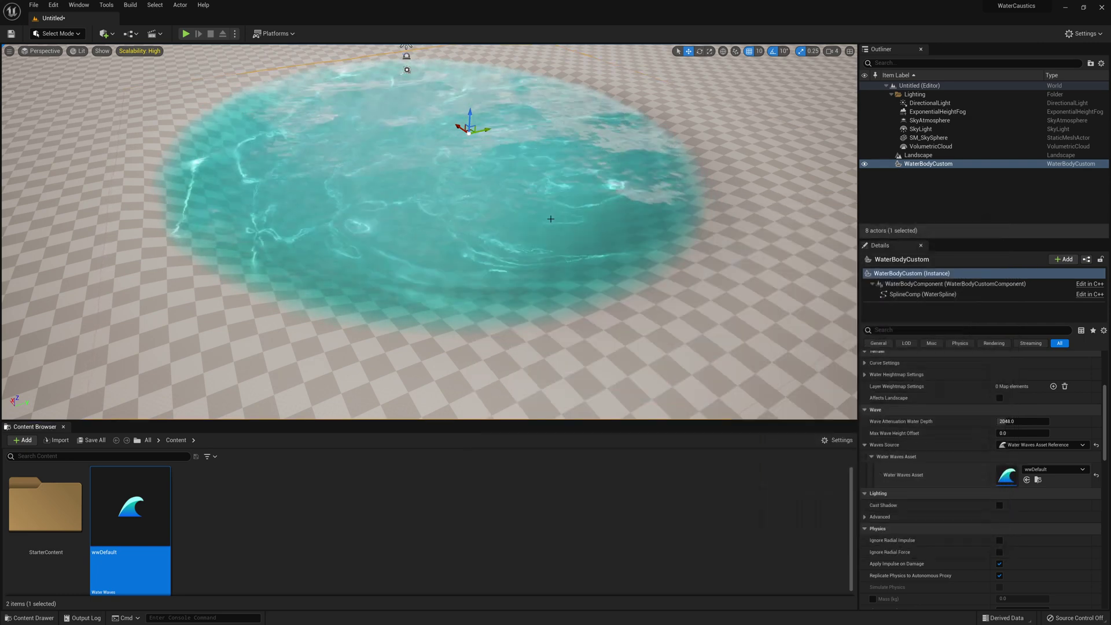
- Examine the waves and caustics on the custom water body from several angles and distances
key(d)
right_drag(555, 220, 472, 216)
key(a)
key(s)
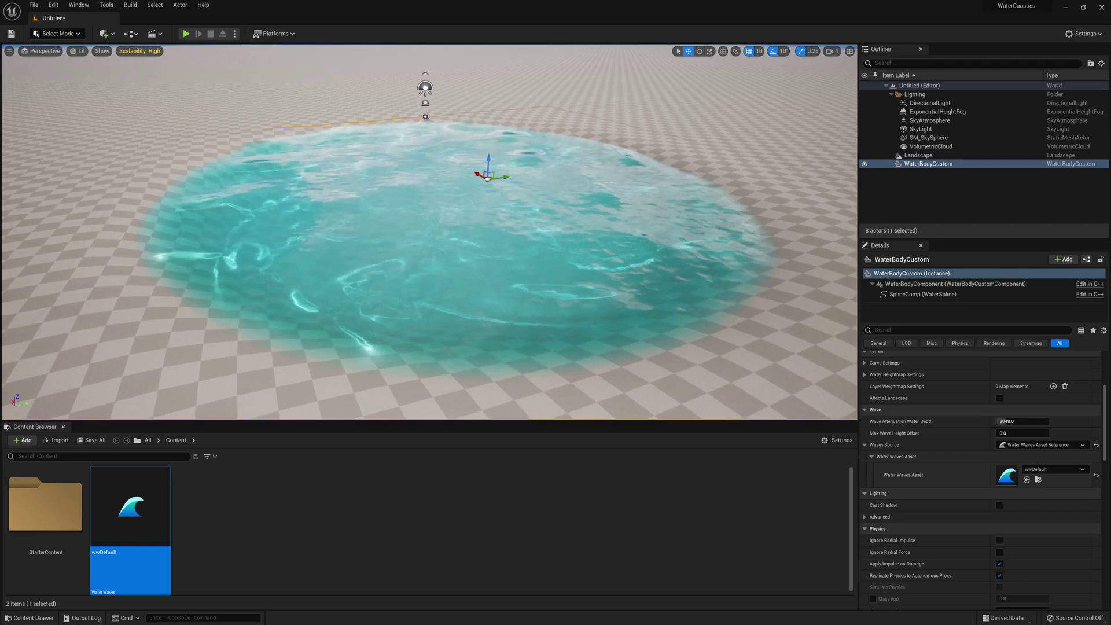
key(w)
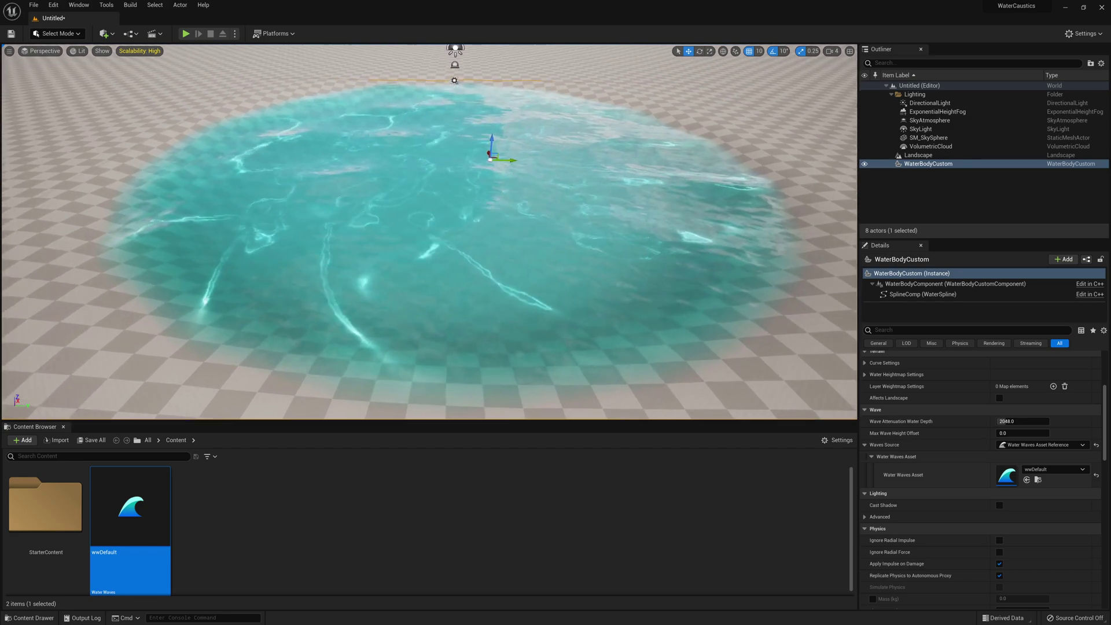
key(w)
right_drag(429, 232, 419, 282)
key(s)
key(d)
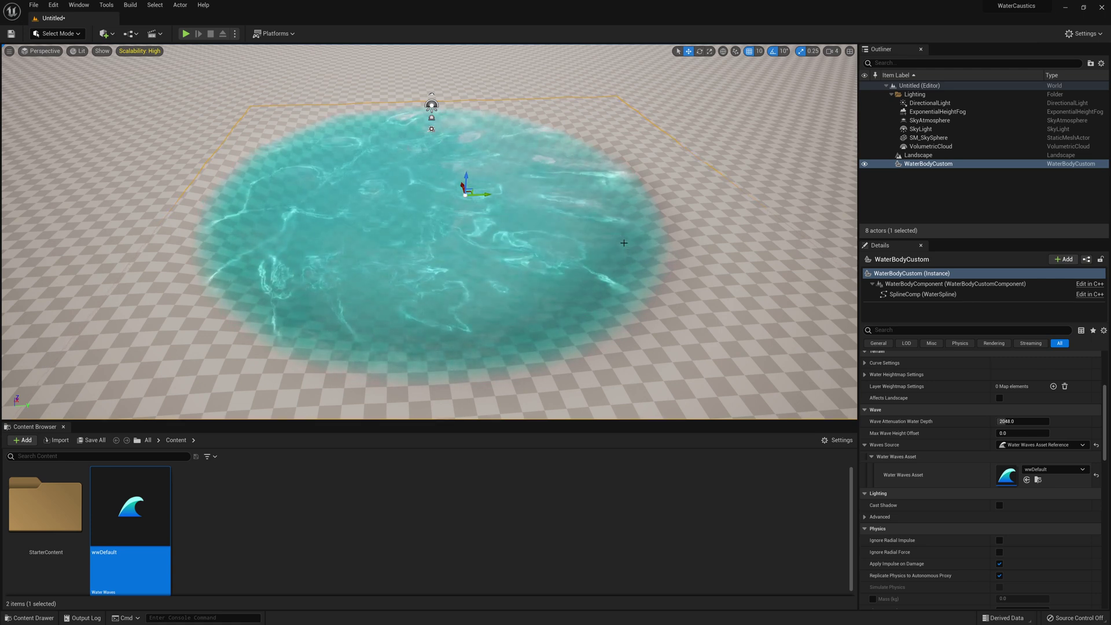
- Add a Box Collision component named UnderwaterVolume to the WaterBodyCustom actor
click(919, 165)
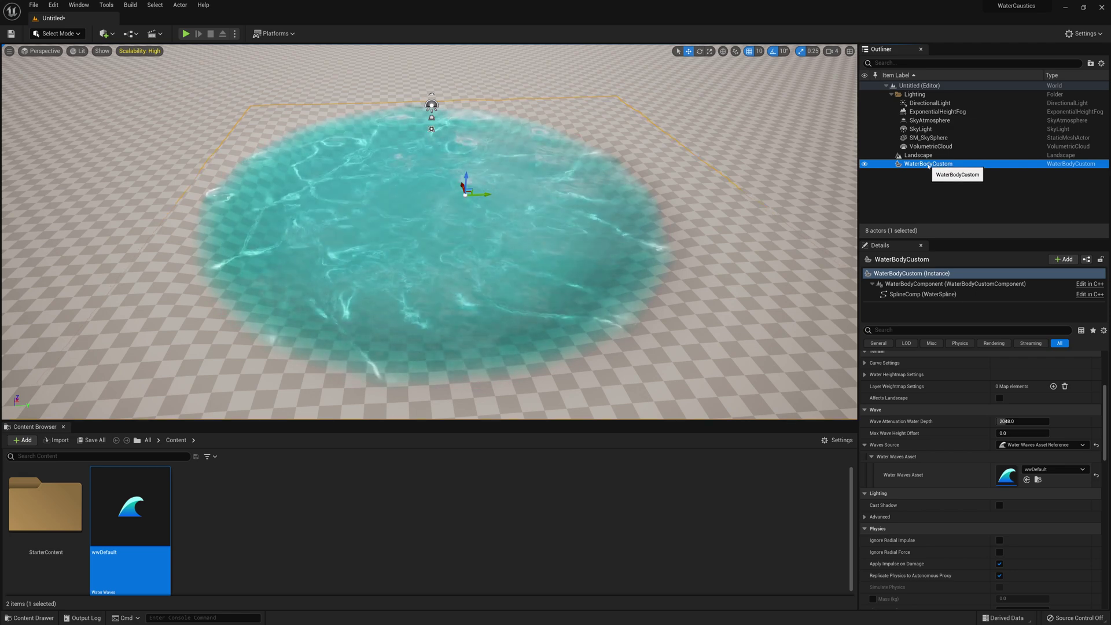
click(927, 165)
click(917, 224)
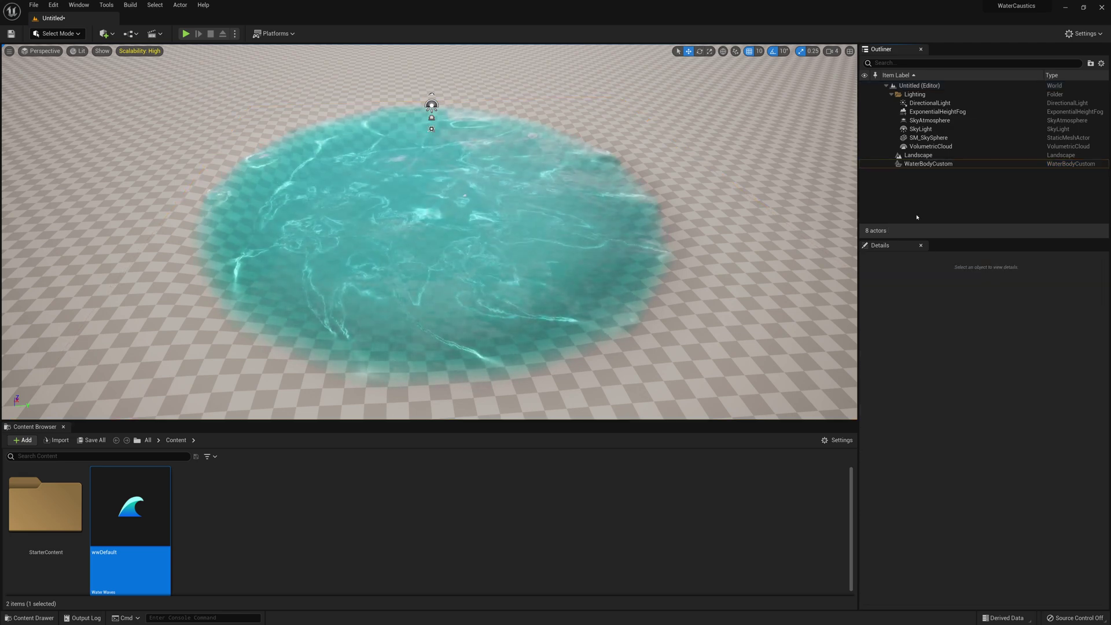
click(926, 165)
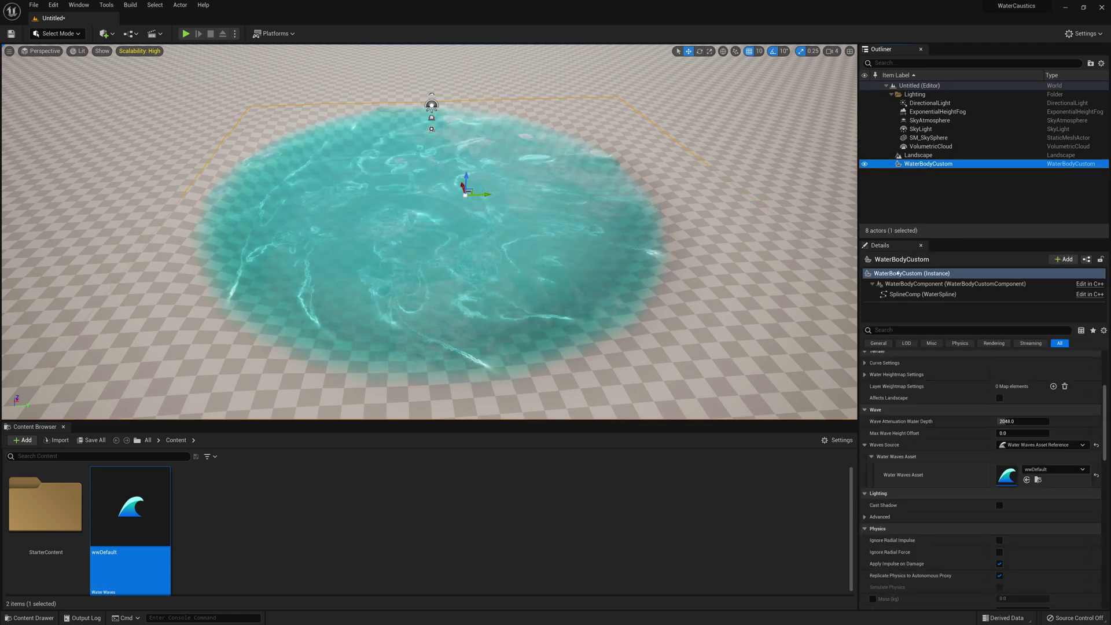
click(883, 285)
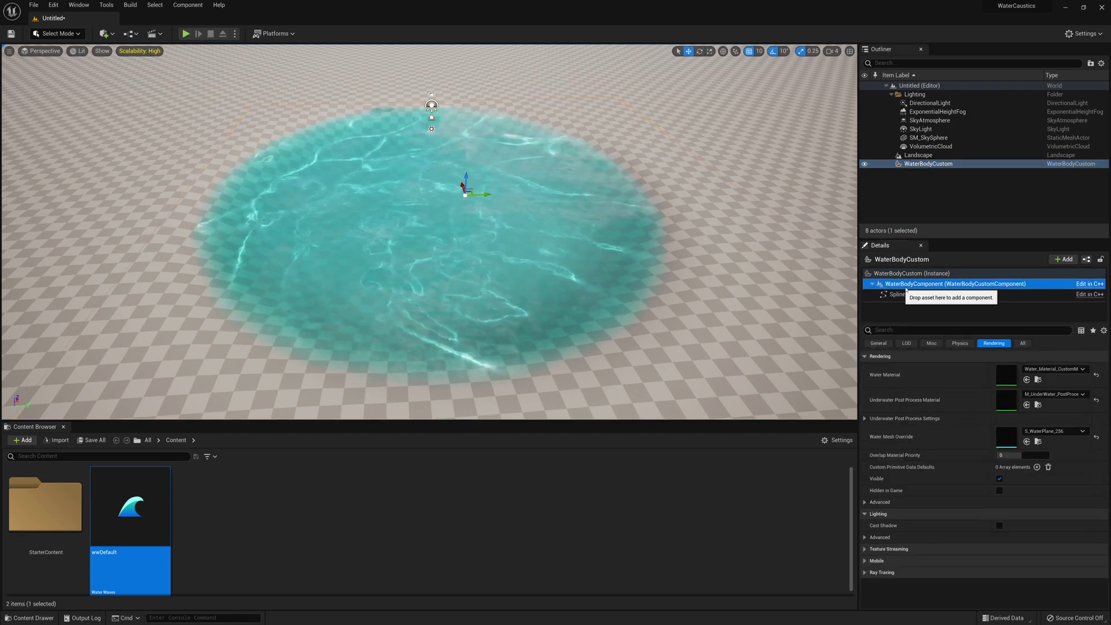
click(1064, 260)
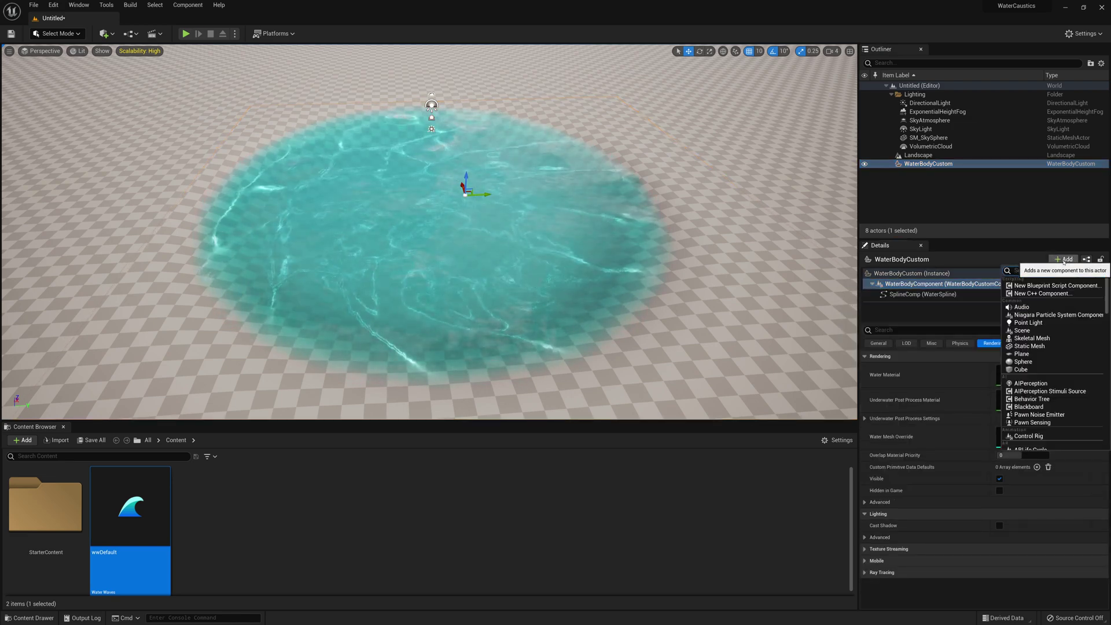
text(box)
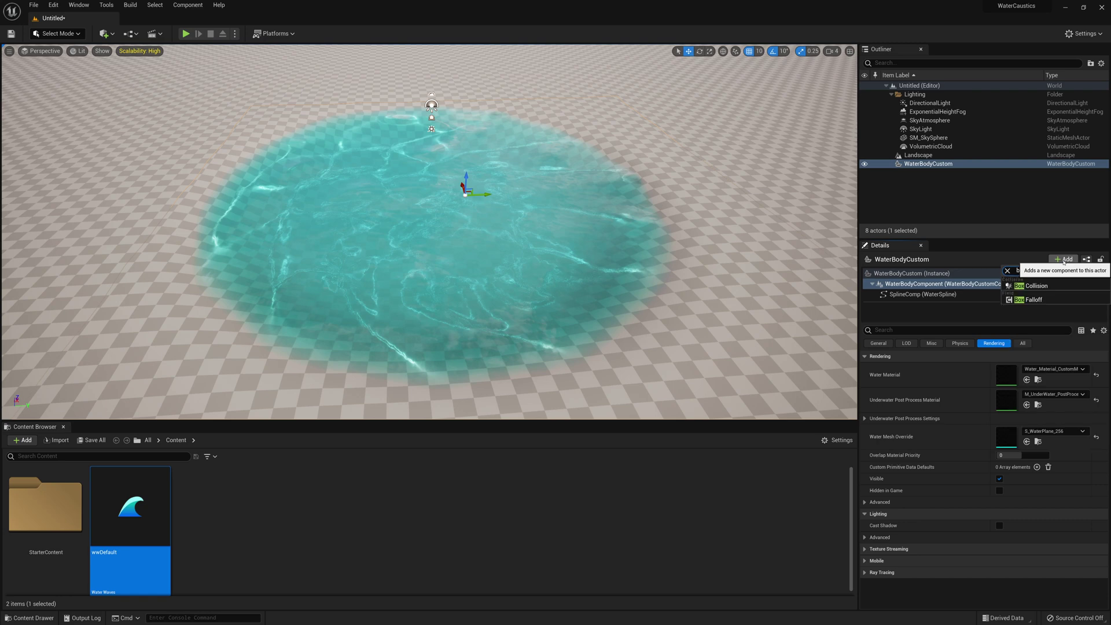
click(1034, 287)
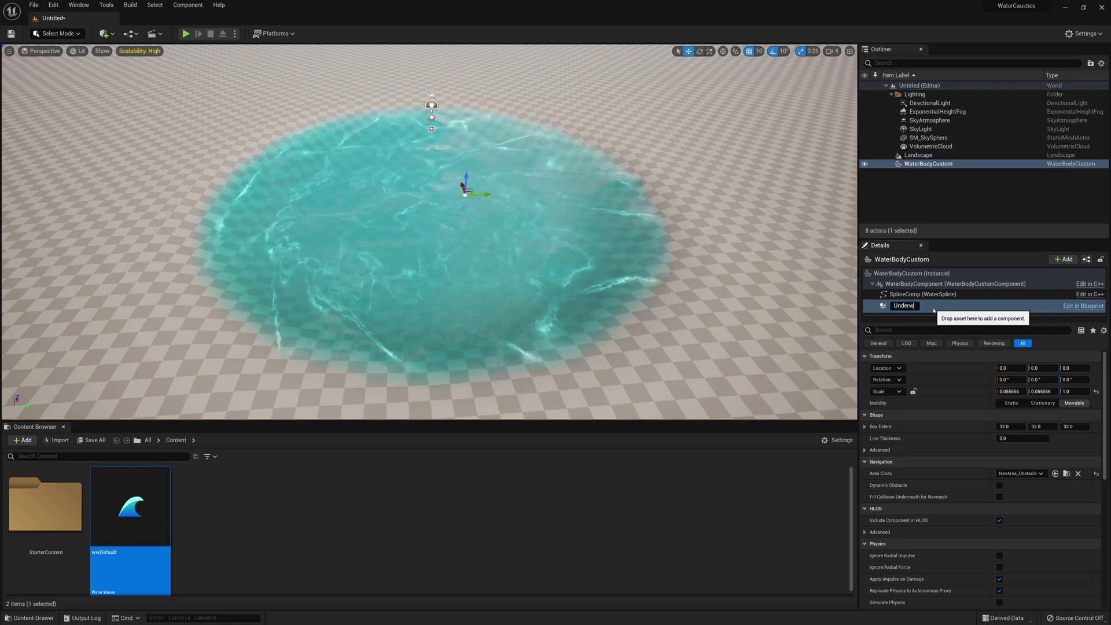
text(UnderwaterVolume)
key(Return)
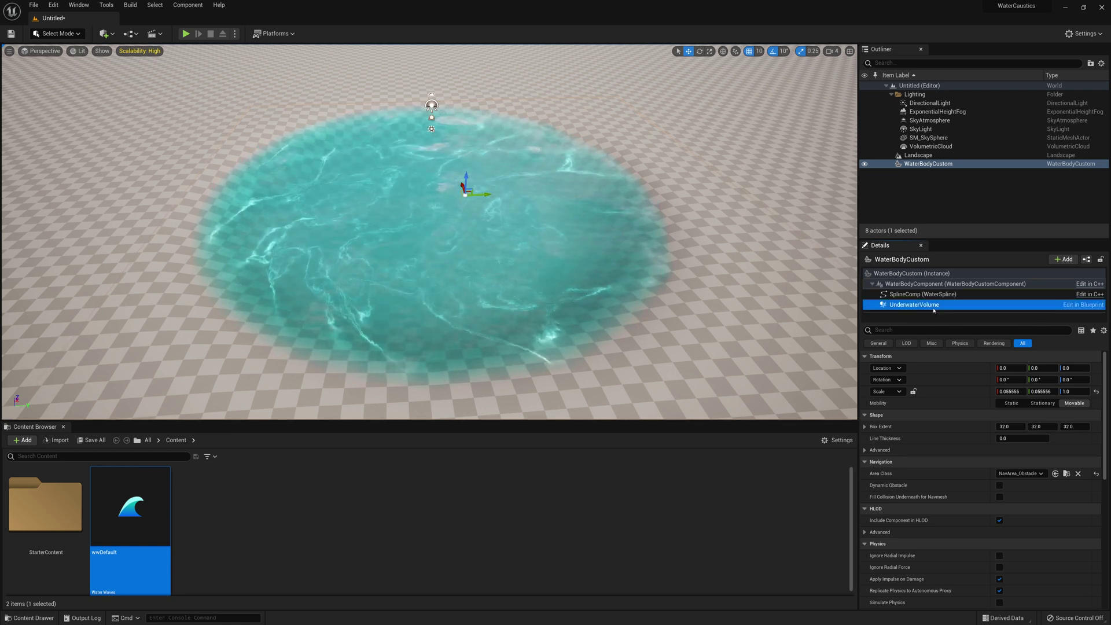
click(932, 307)
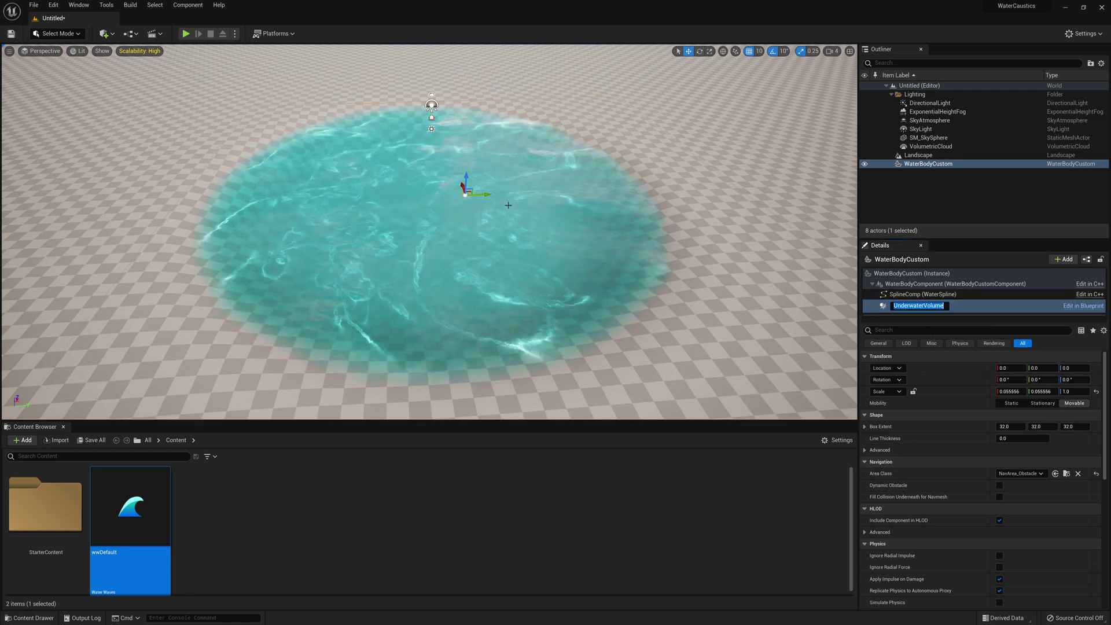
key(Return)
- Scale the UnderwaterVolume box to about 6.5 in X, 10.25 in Y and 26.25 in Z
drag(481, 195, 521, 197)
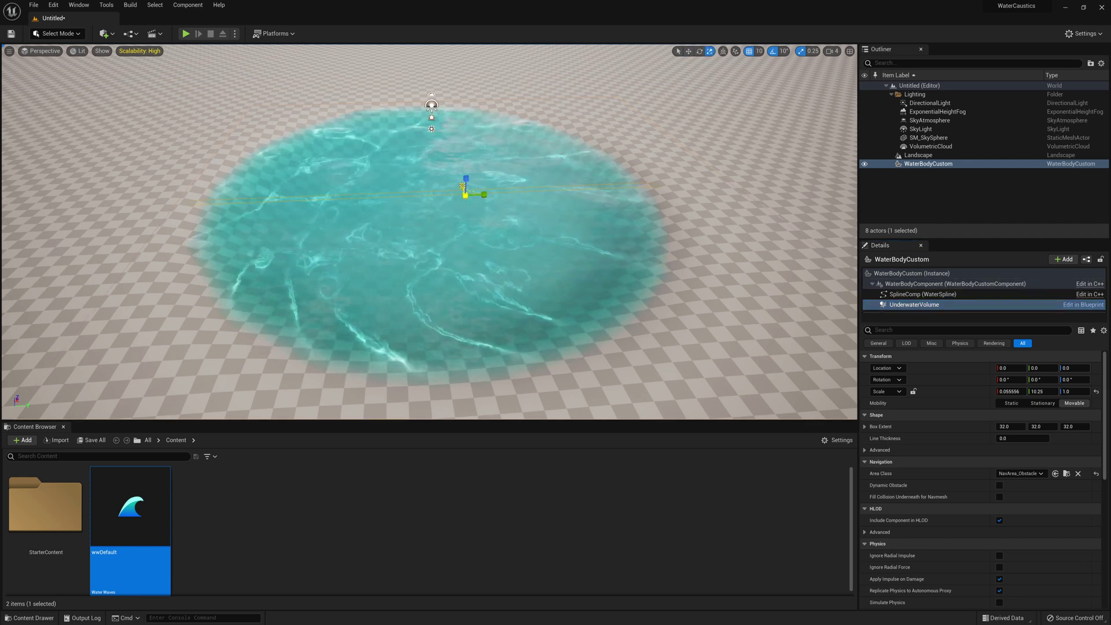
key(w)
right_drag(464, 191, 463, 98)
key(s)
right_drag(391, 211, 391, 249)
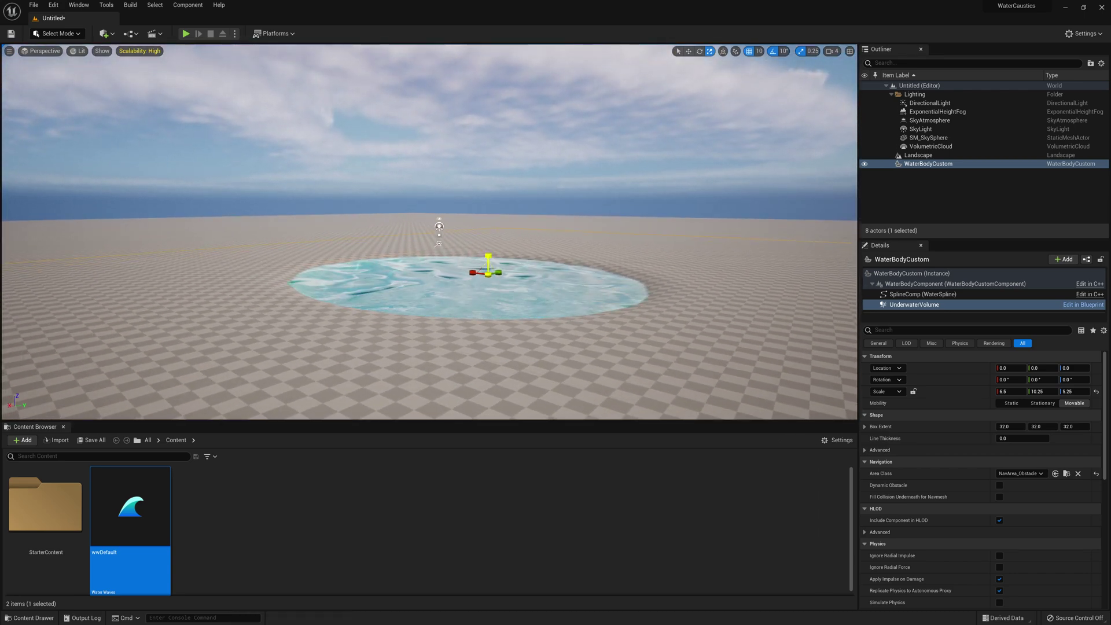
drag(488, 256, 488, 198)
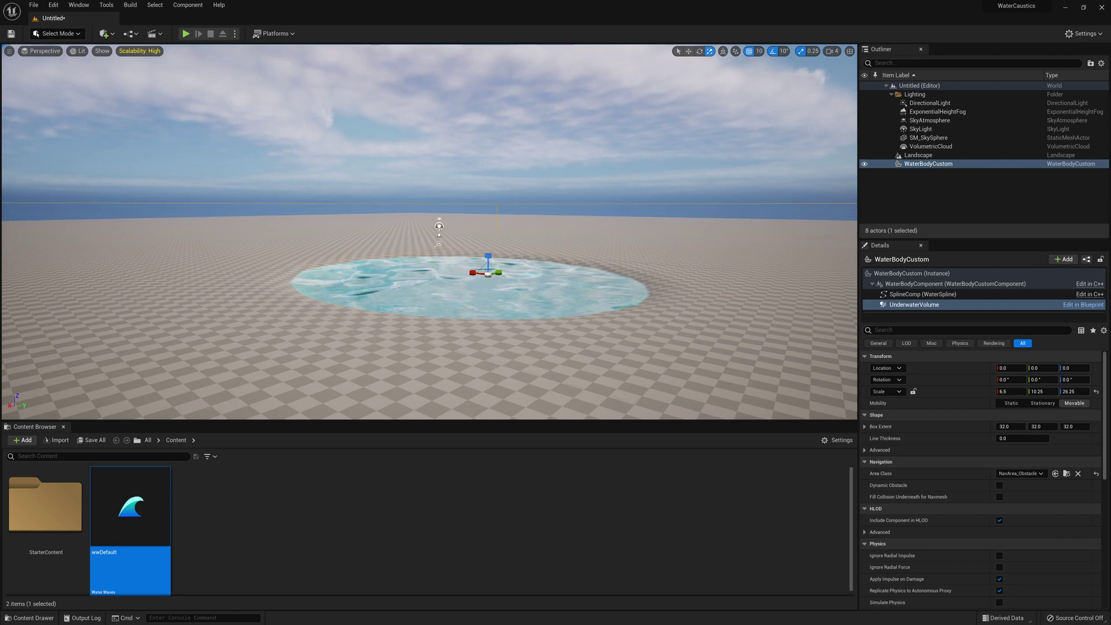
- Increase the UnderwaterVolume box's vertical scale to 31.5
key(w)
key(a)
right_drag(488, 198, 547, 187)
right_drag(472, 298, 472, 299)
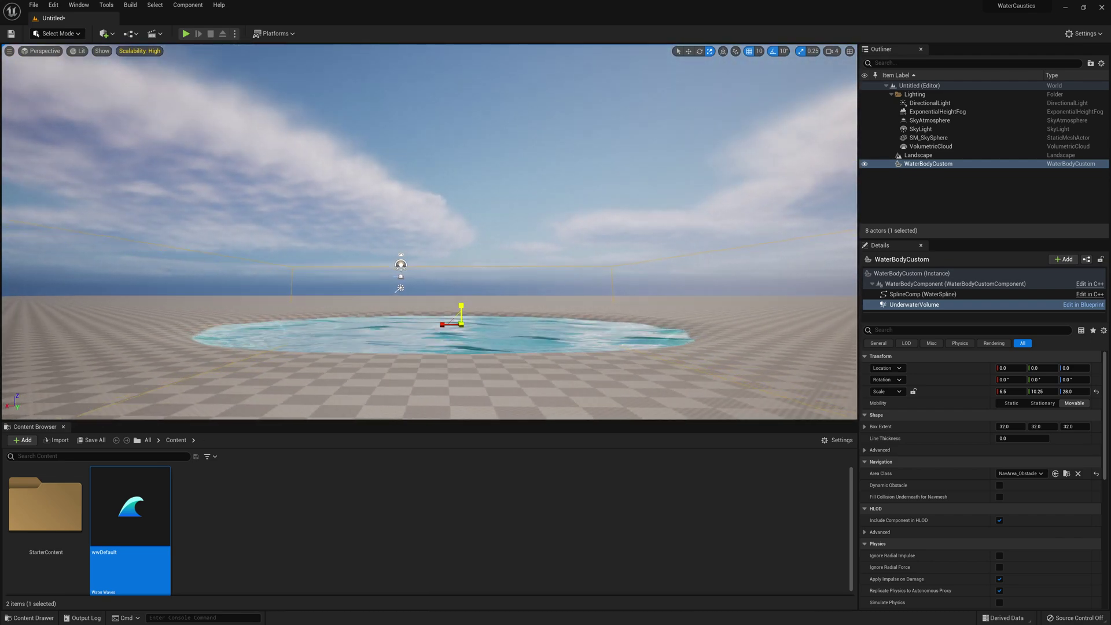
- Lower the UnderwaterVolume box beneath the water surface to a Z location of about -950
key(w)
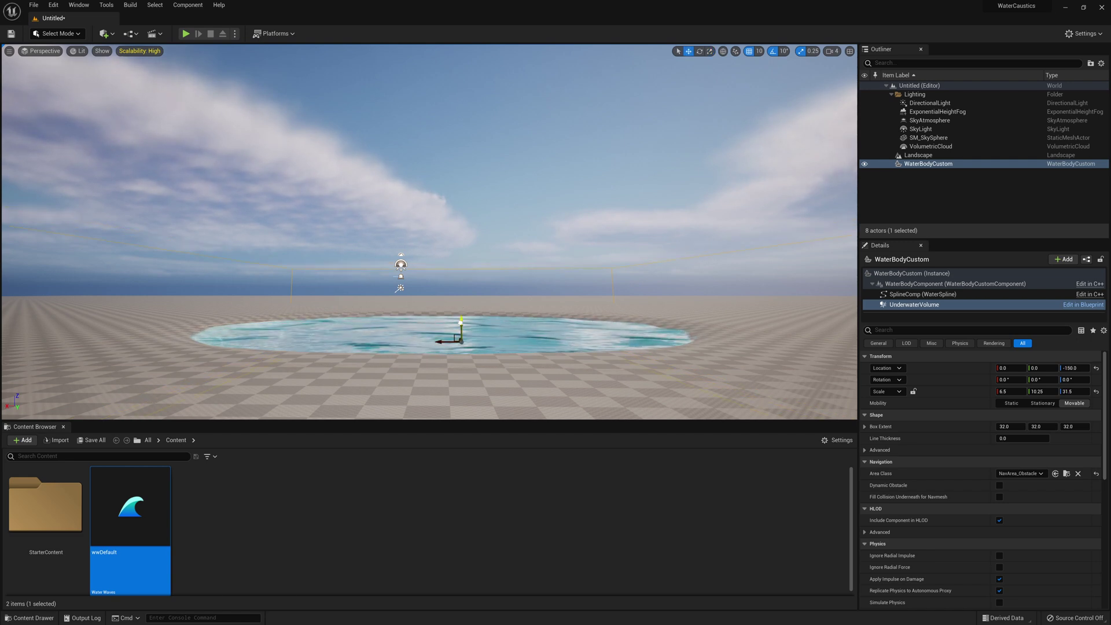
drag(461, 325, 462, 406)
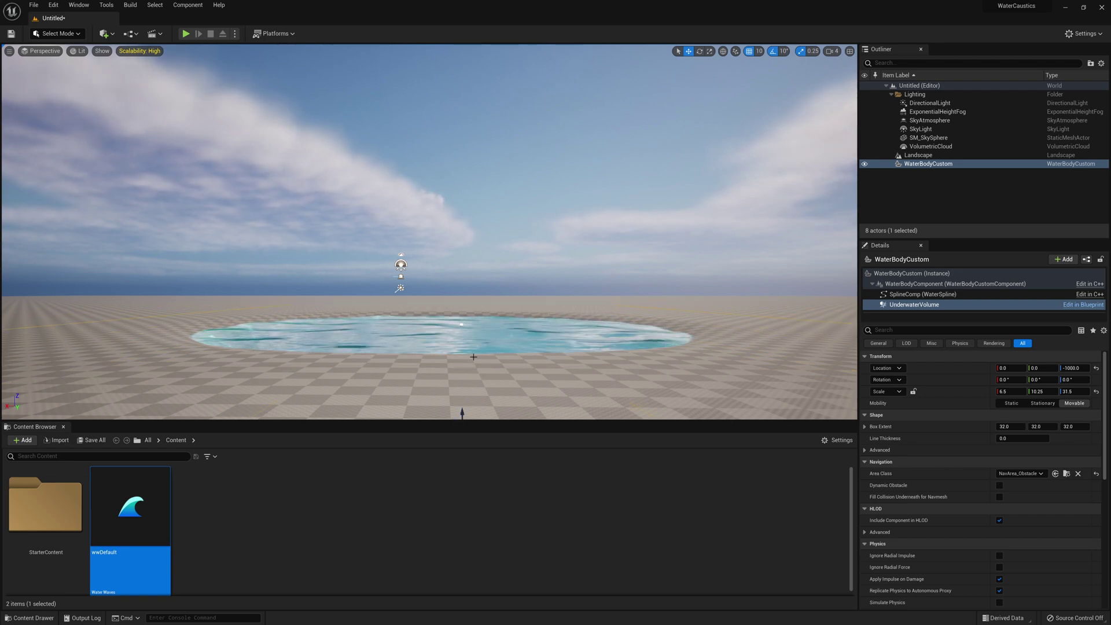
right_drag(474, 357, 495, 376)
key(w)
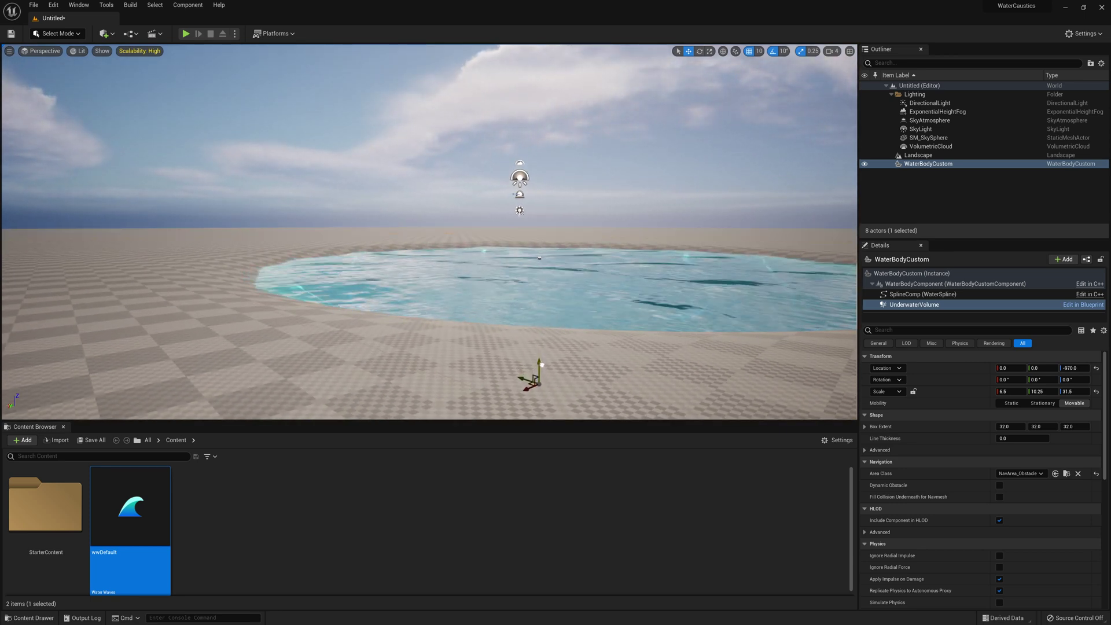
key(w)
mouse_move(586, 326)
right_down()
mouse_move(517, 345)
mouse_move(603, 347)
mouse_move(613, 368)
mouse_move(586, 382)
mouse_move(606, 365)
mouse_move(588, 323)
right_up()
key(s)
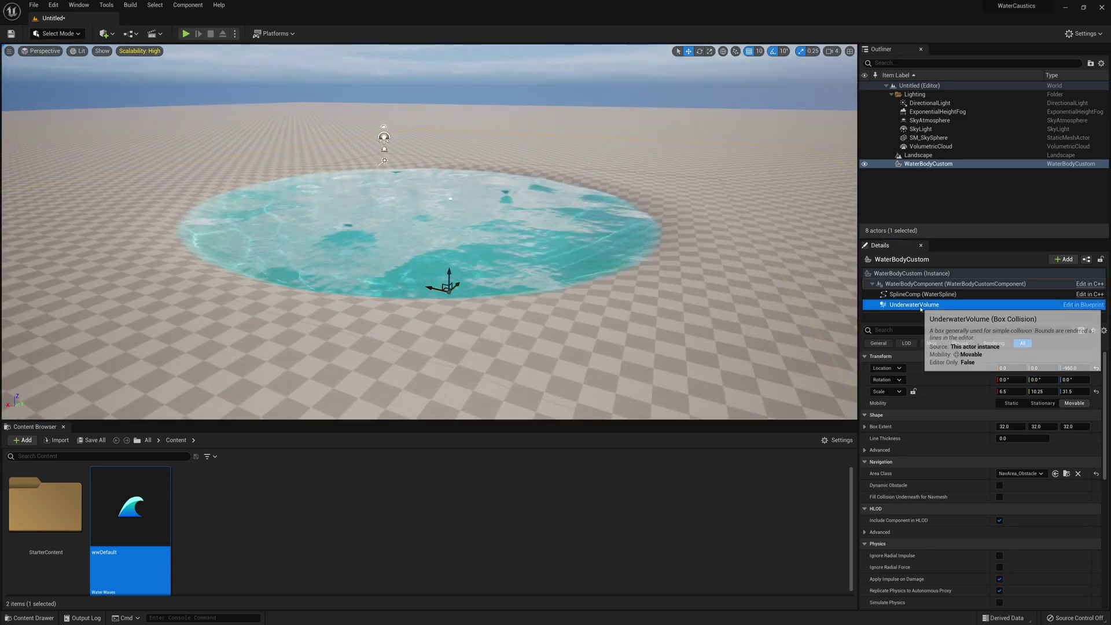
- Add a Post Process component named PostProcess as a child of UnderwaterVolume
click(915, 305)
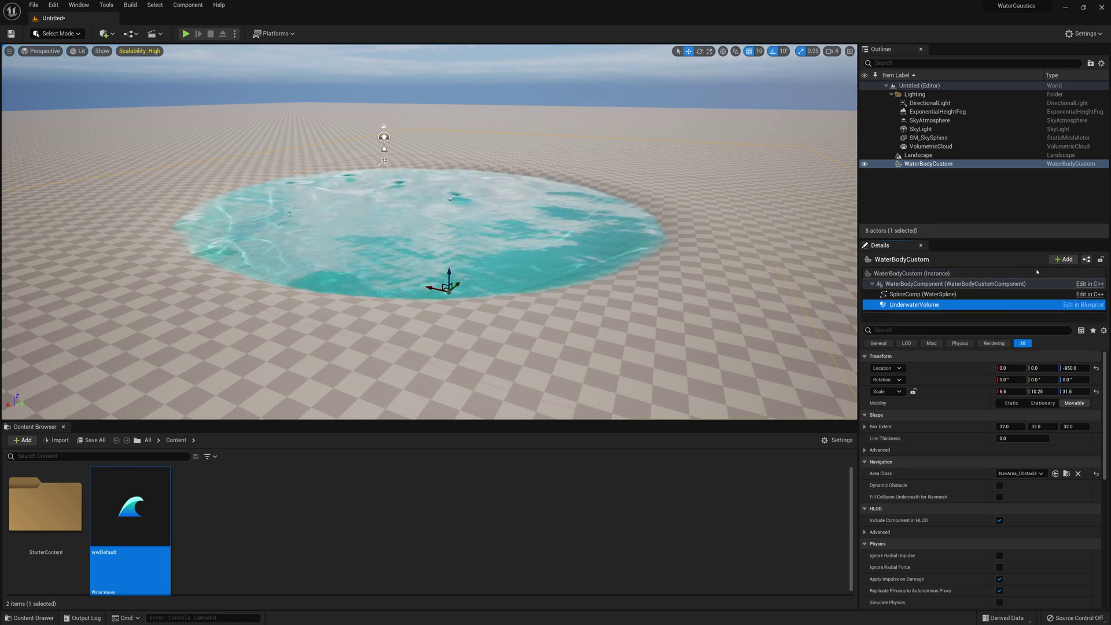
click(1063, 260)
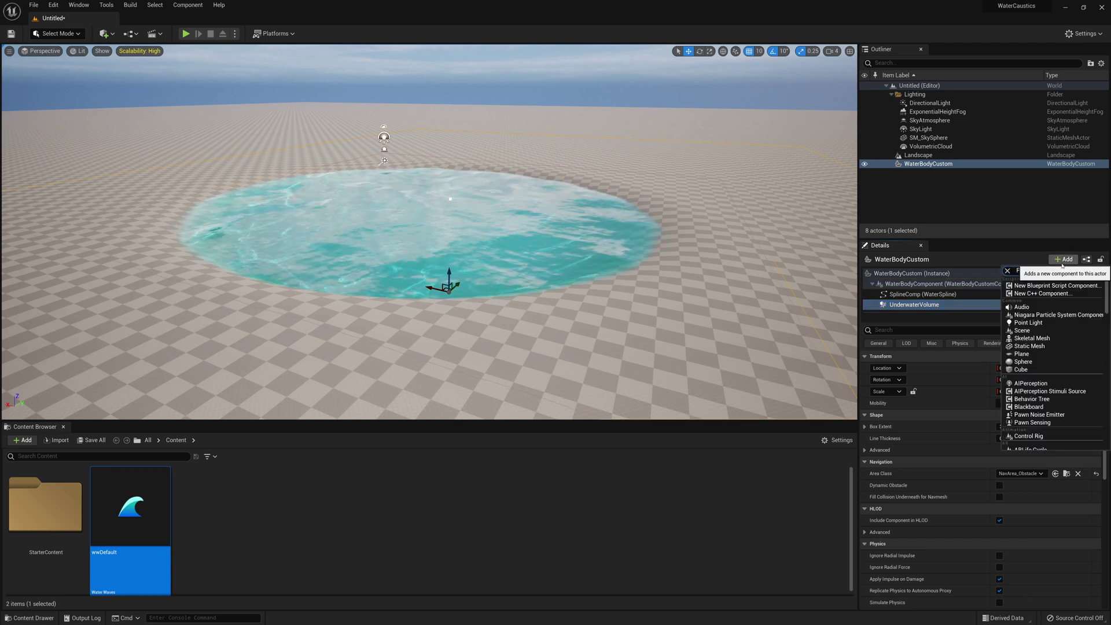
text(Post)
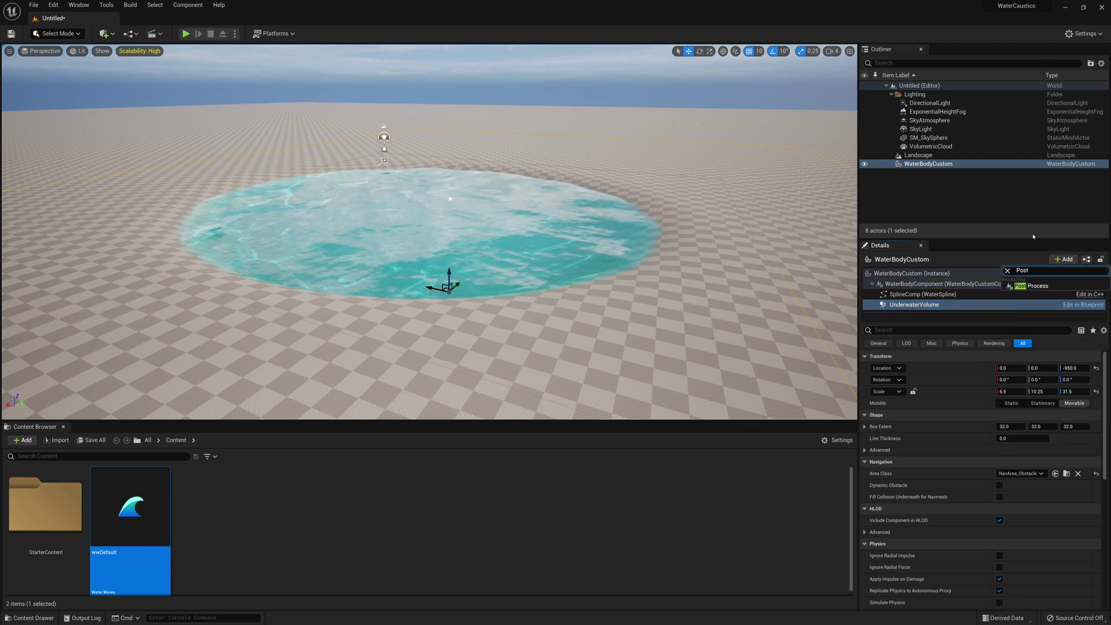
click(1038, 286)
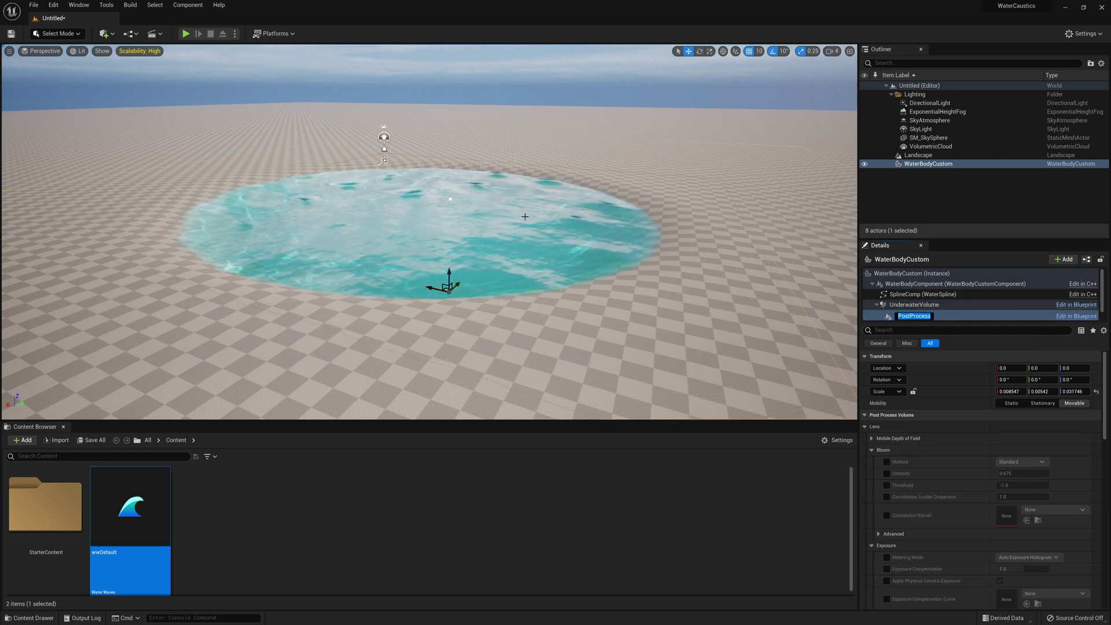
key(Return)
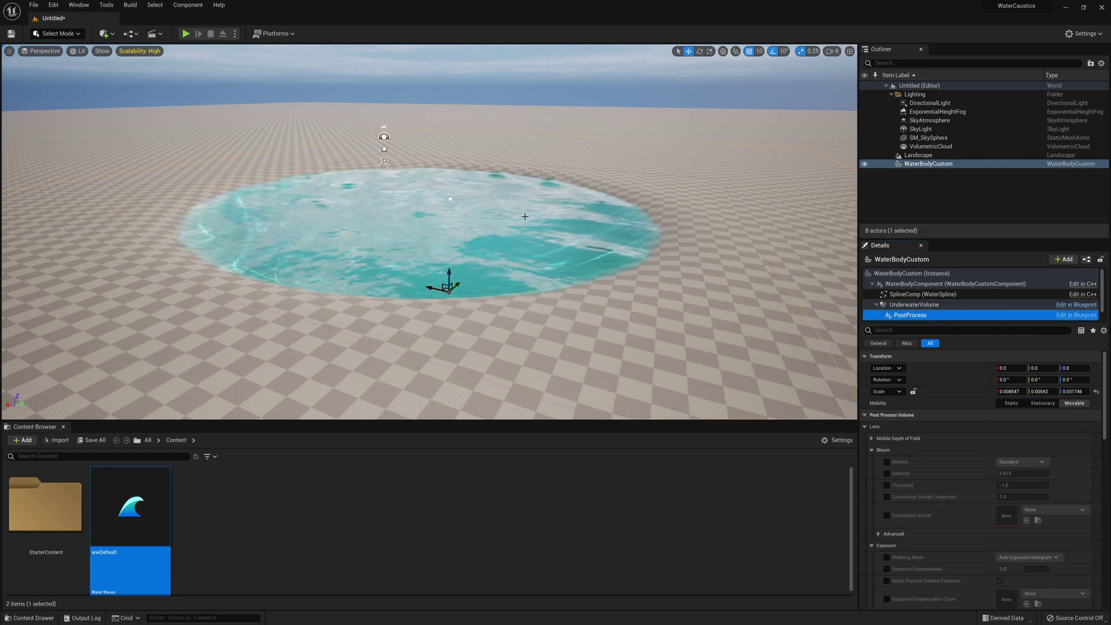
- Disable the Unbound option on the PostProcess component so it only affects the underwater volume
click(902, 315)
scroll(954, 415, down, 10)
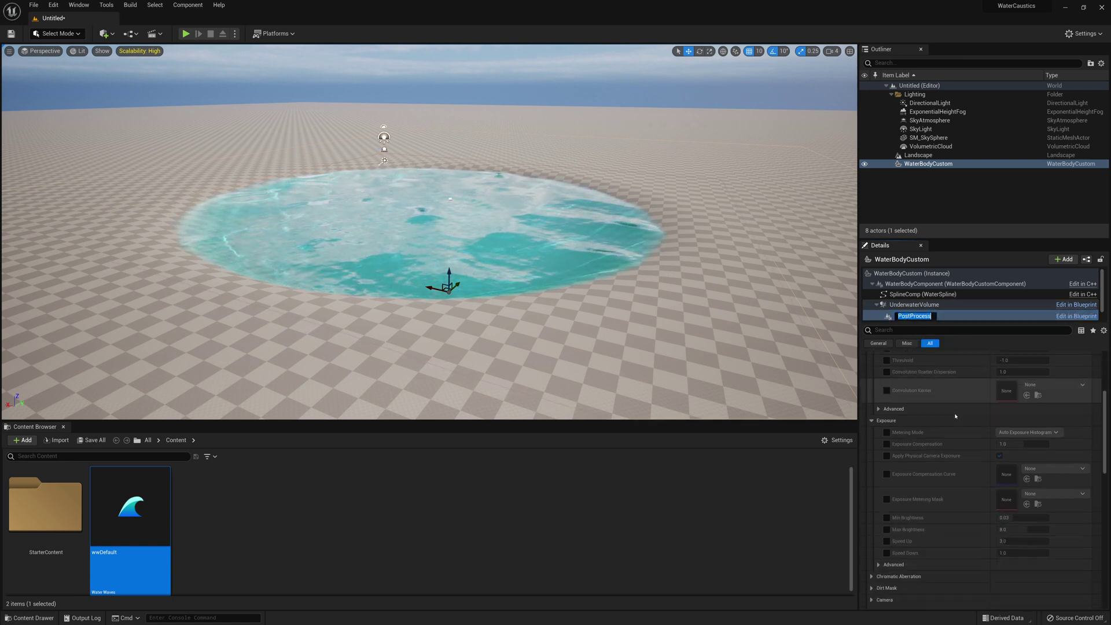
scroll(956, 415, down, 3)
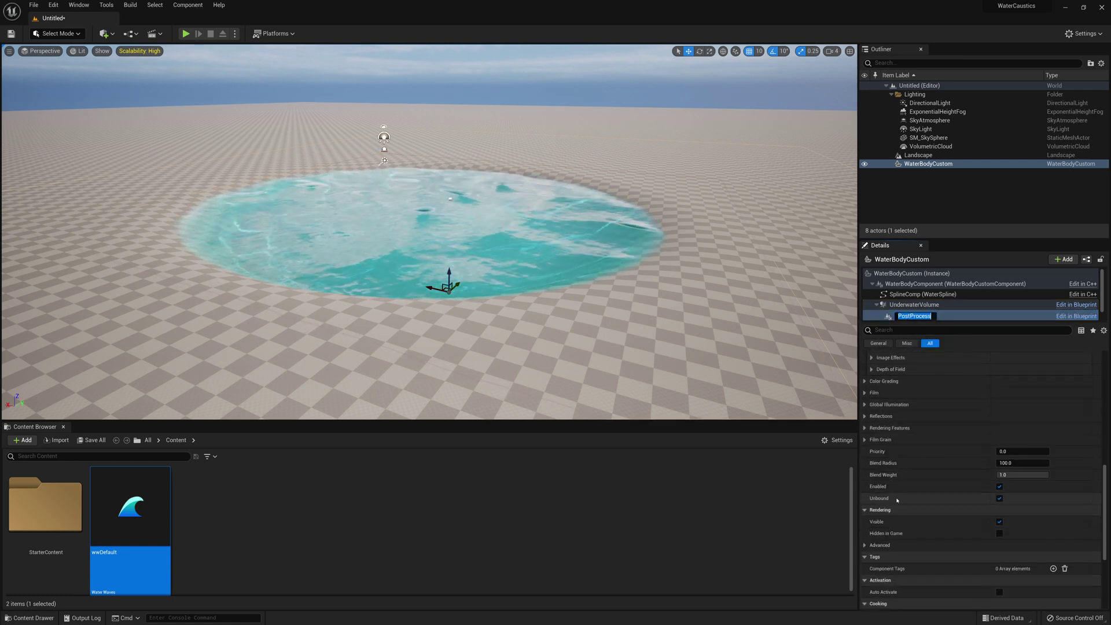
click(1001, 500)
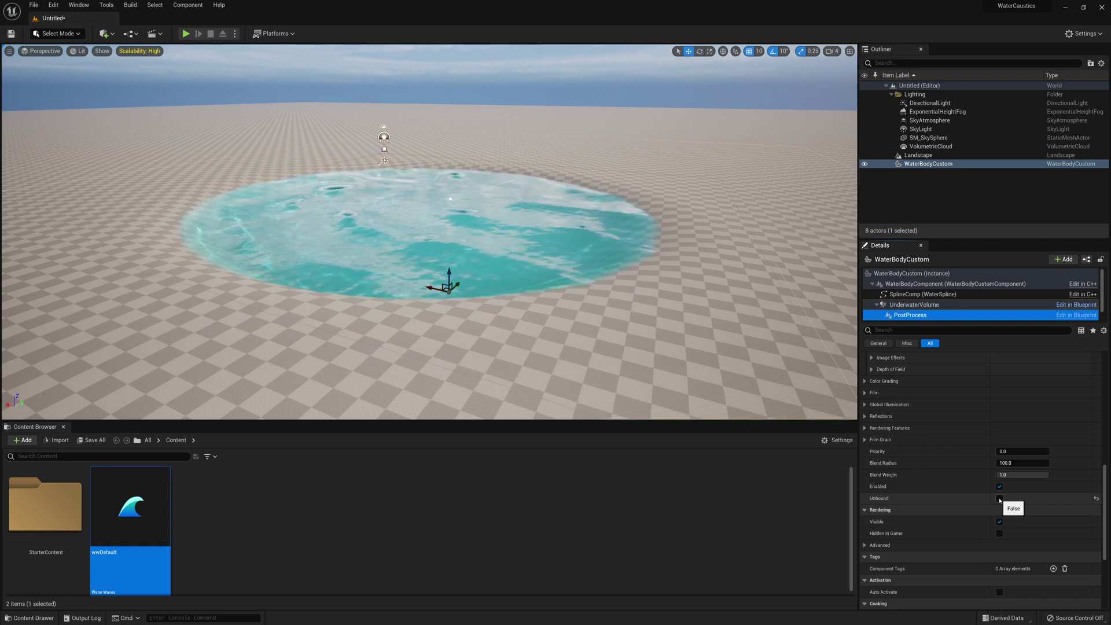
- Collapse the PostProcess component's Bloom, Exposure and Lens settings while viewing from under the water surface
key(w)
mouse_move(578, 261)
right_down()
mouse_move(579, 289)
mouse_move(579, 251)
right_up()
key(w)
scroll(1100, 463, up, 3)
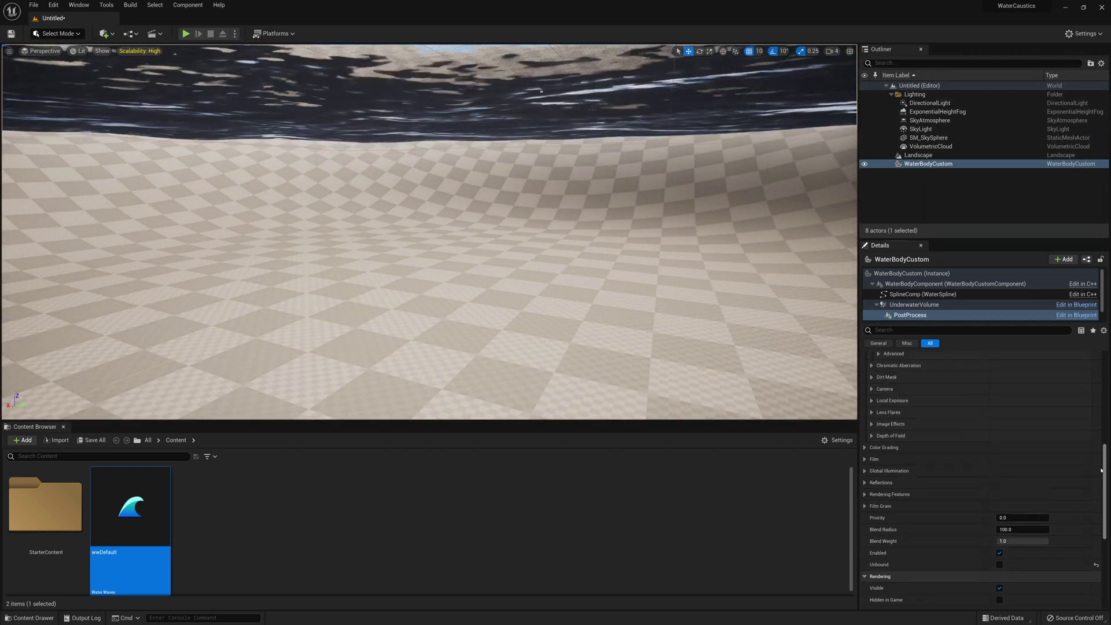
scroll(1099, 463, up, 10)
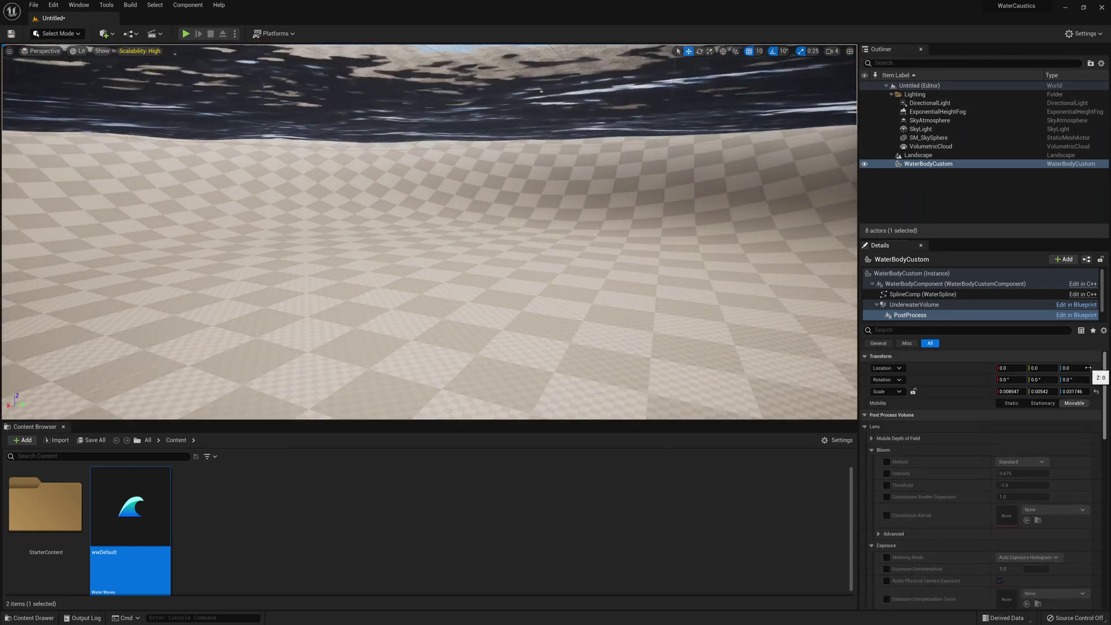
click(872, 450)
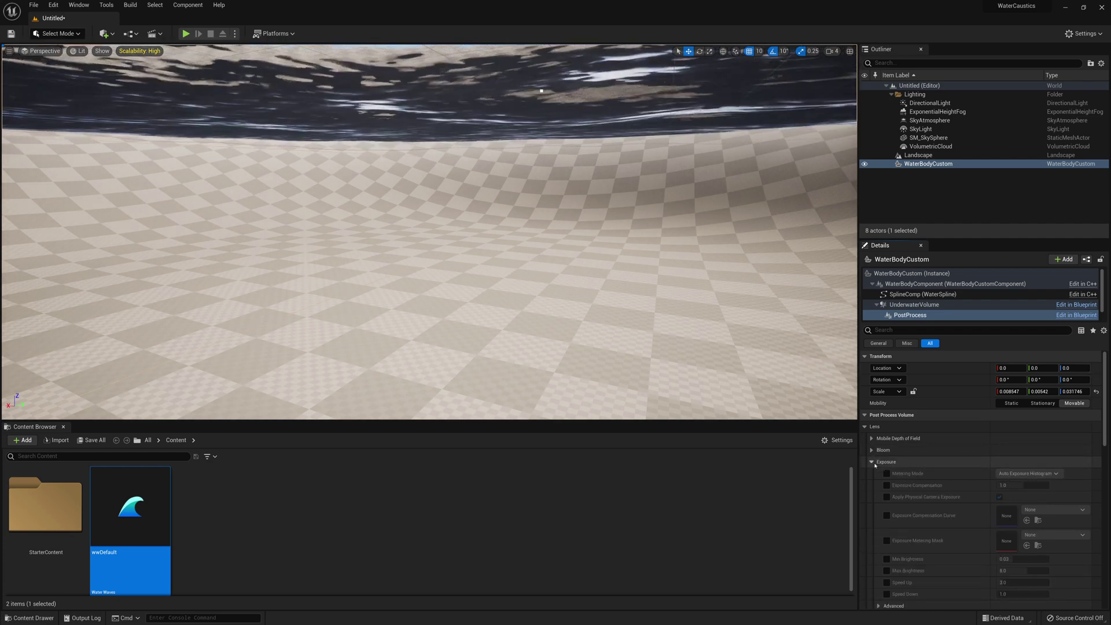
click(872, 462)
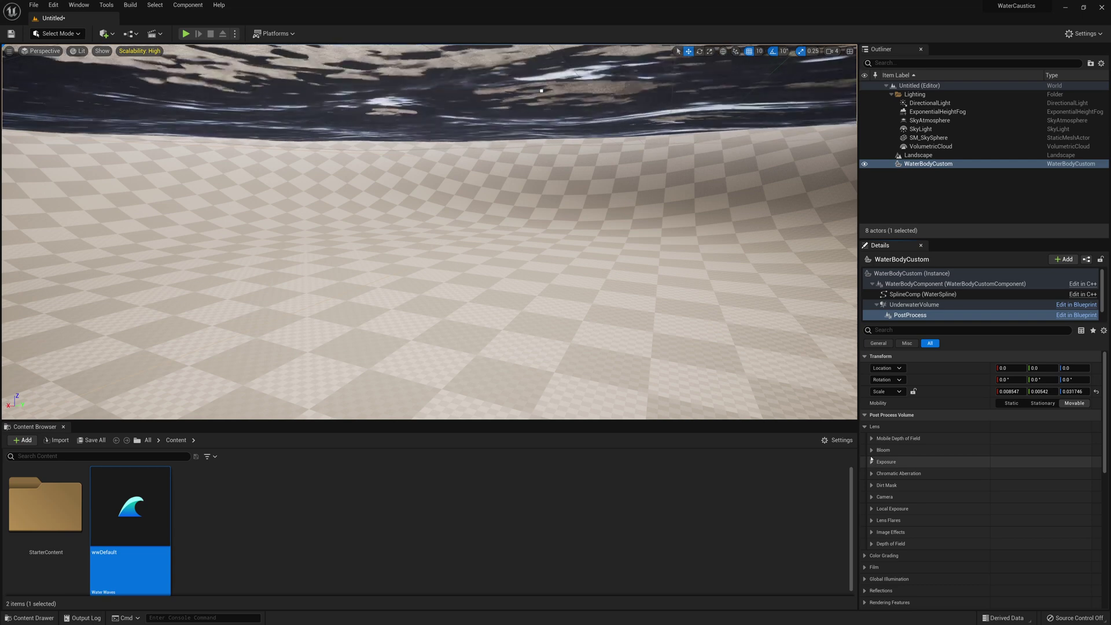
click(865, 426)
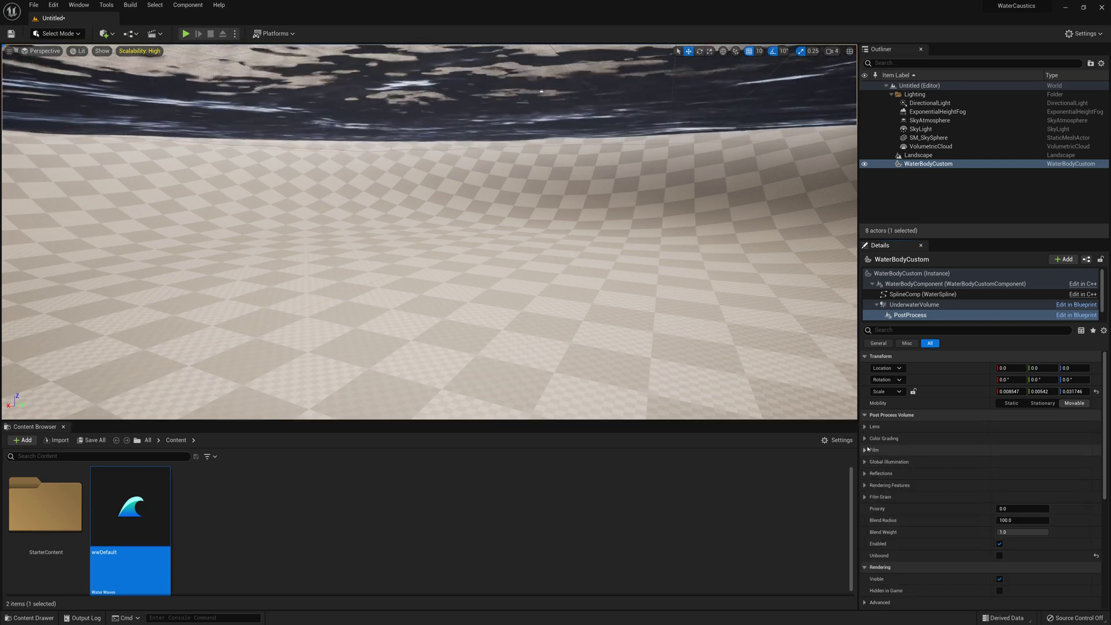
- Override the Color Grading temperature with the White Balance type and a Temp of about 2540
click(864, 438)
click(871, 450)
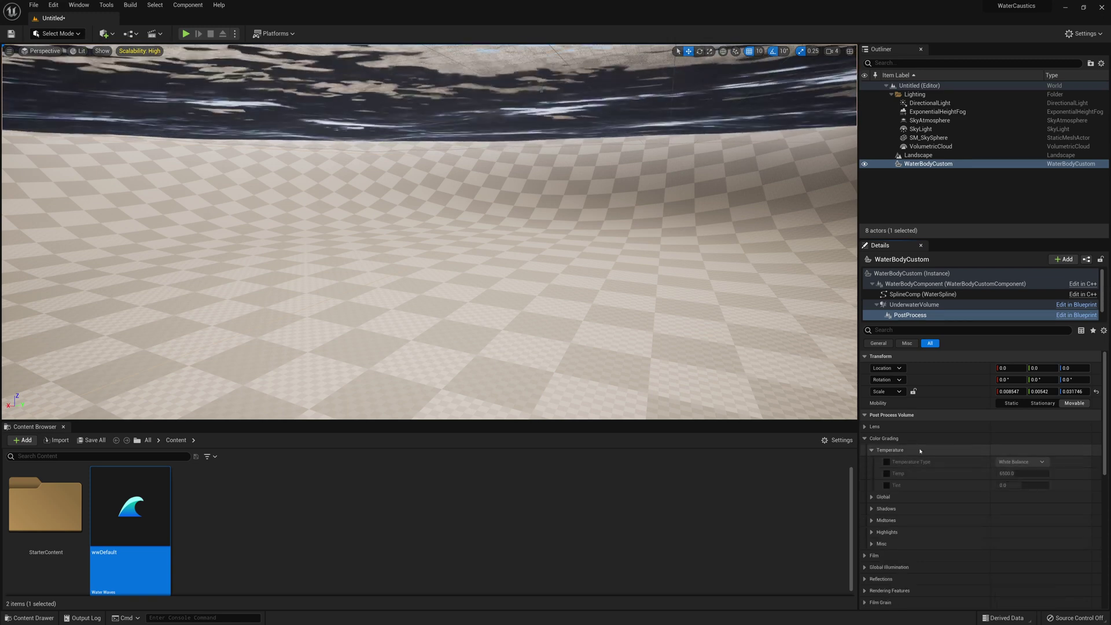
click(886, 462)
click(886, 473)
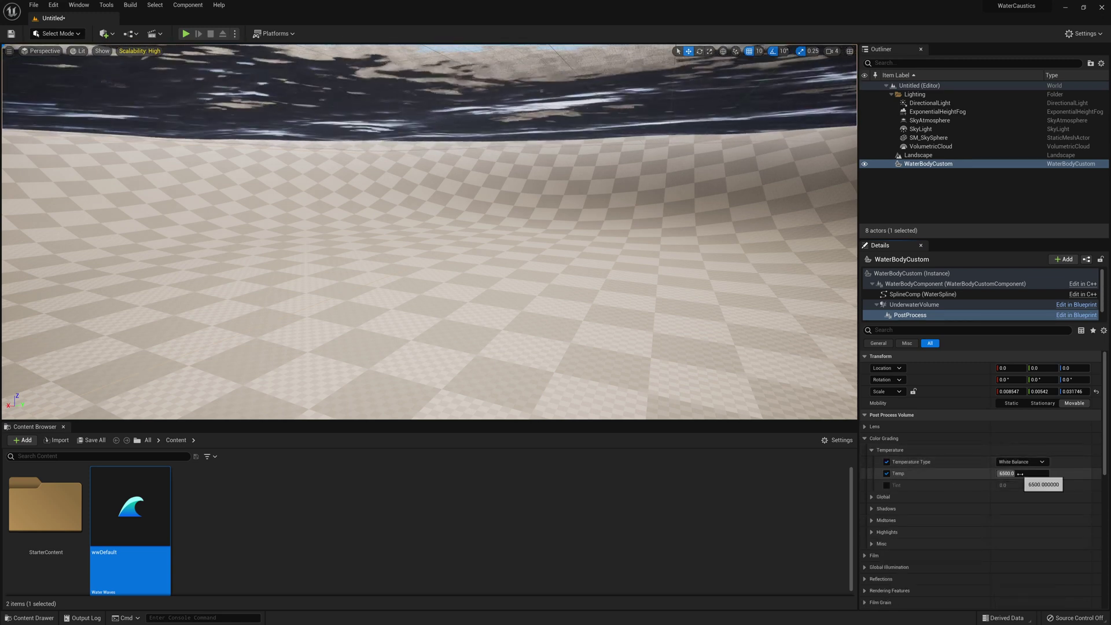
drag(1020, 473, 991, 473)
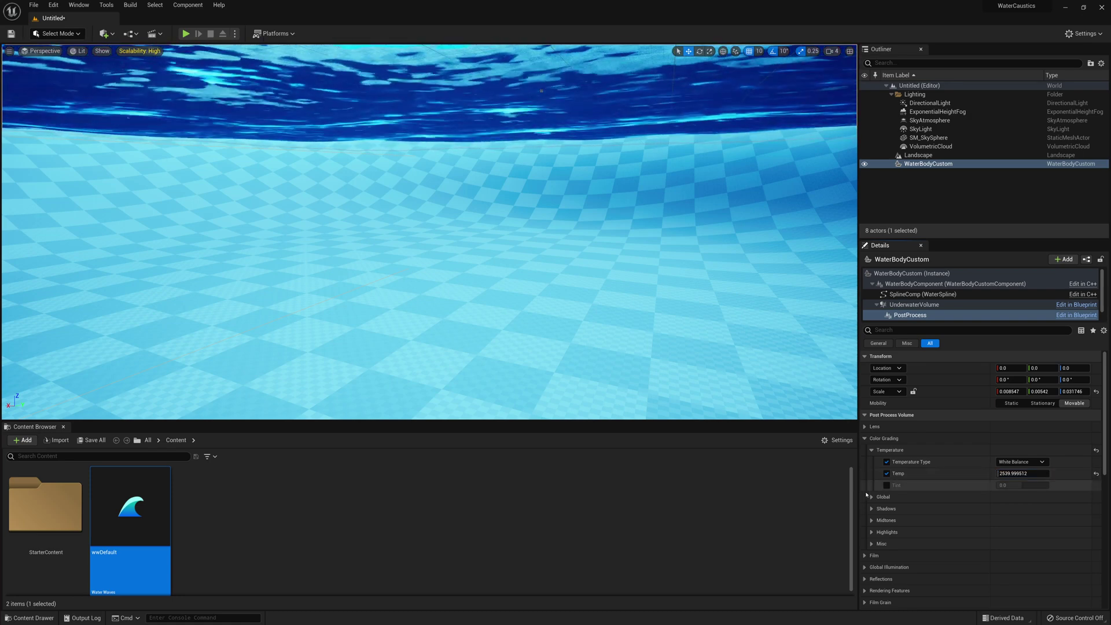
- Enable the global Gamma override in Color Grading and set it to 0.96
click(872, 497)
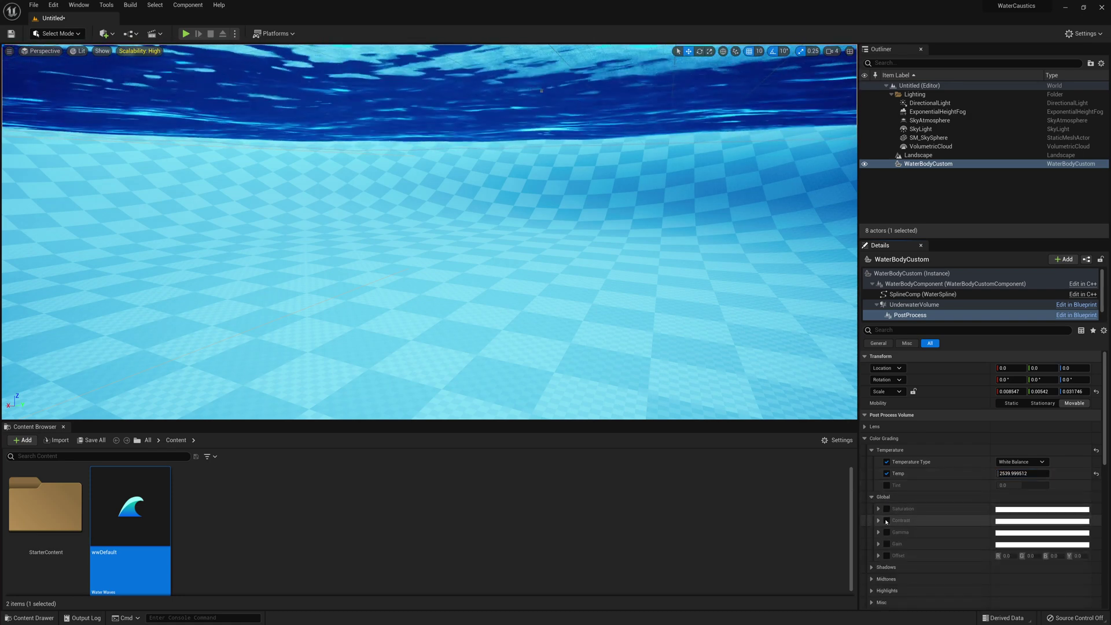
click(886, 532)
click(878, 532)
scroll(878, 535, down, 1)
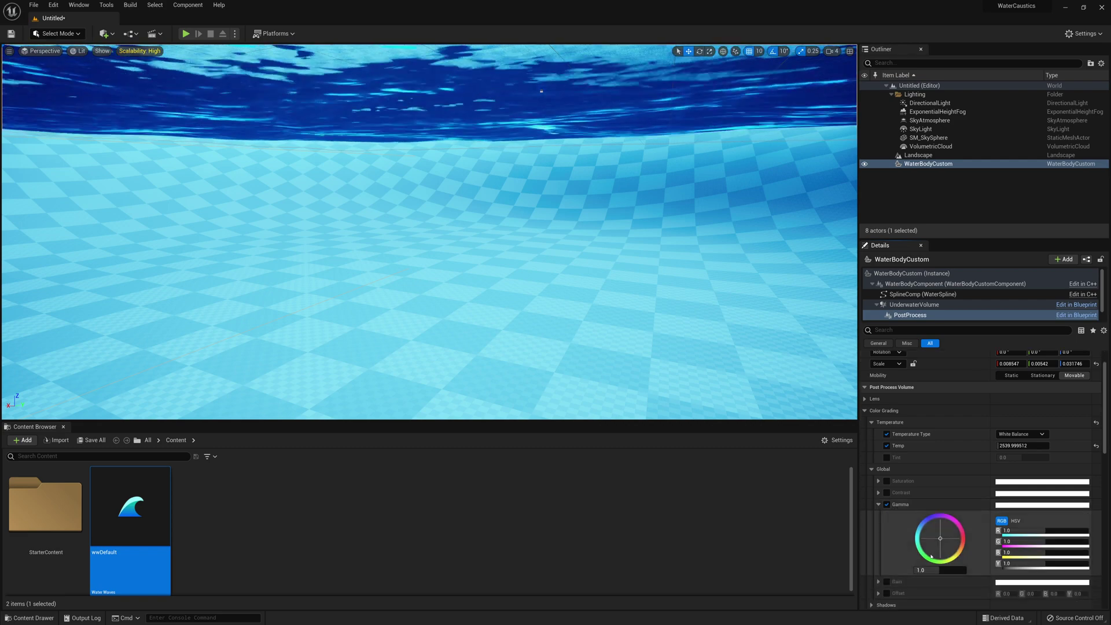
drag(926, 570, 921, 570)
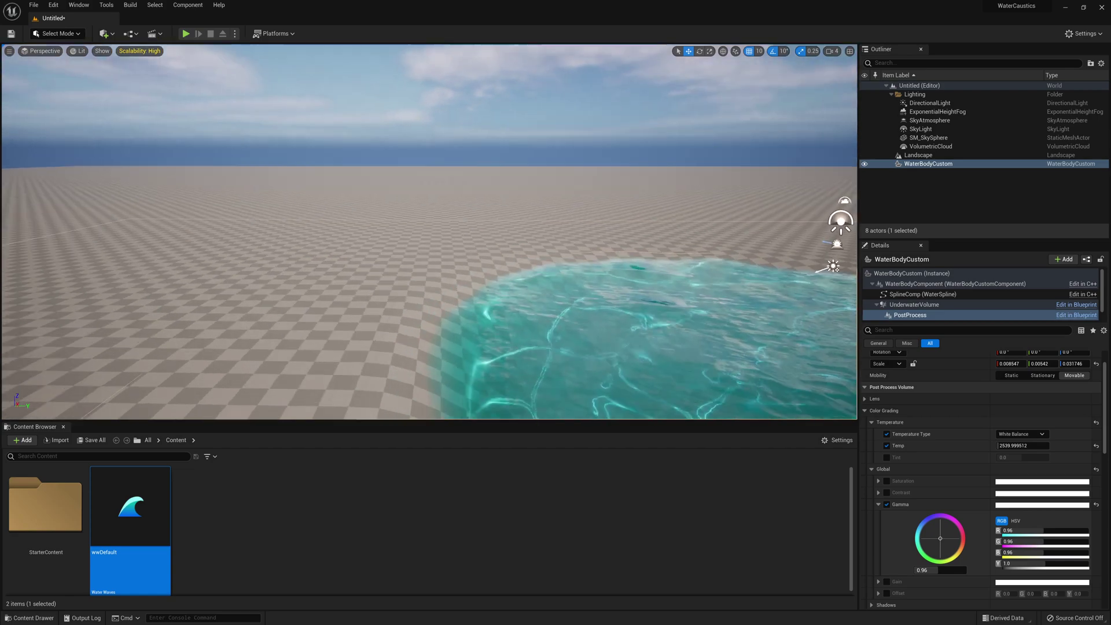
- Examine the underwater tint and the water body's caustics from below and above the surface
right_drag(429, 232, 520, 284)
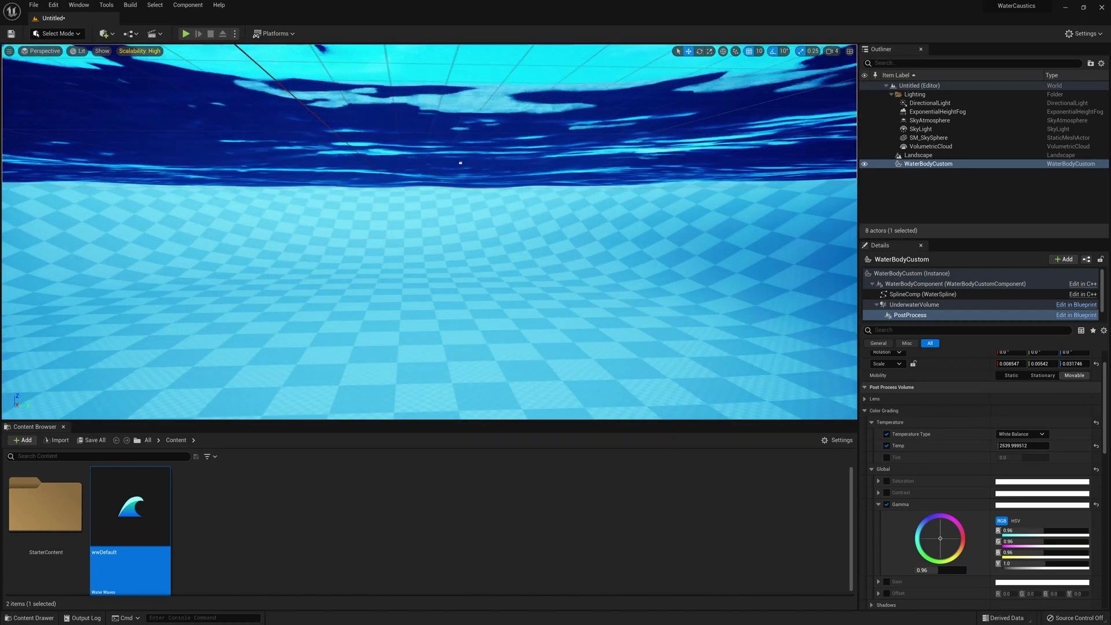
key(s)
right_drag(430, 231, 419, 278)
key(s)
key(w)
right_drag(619, 253, 655, 234)
key(s)
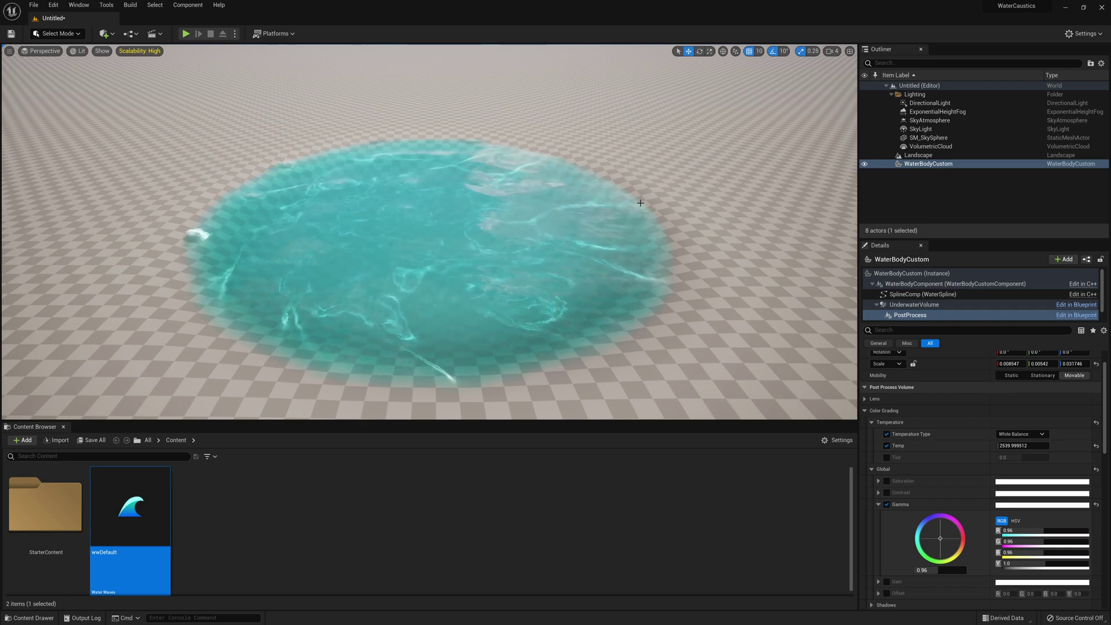
key(w)
mouse_move(564, 224)
right_down()
mouse_move(582, 246)
mouse_move(538, 229)
mouse_move(579, 228)
mouse_move(563, 229)
right_up()
key(s)
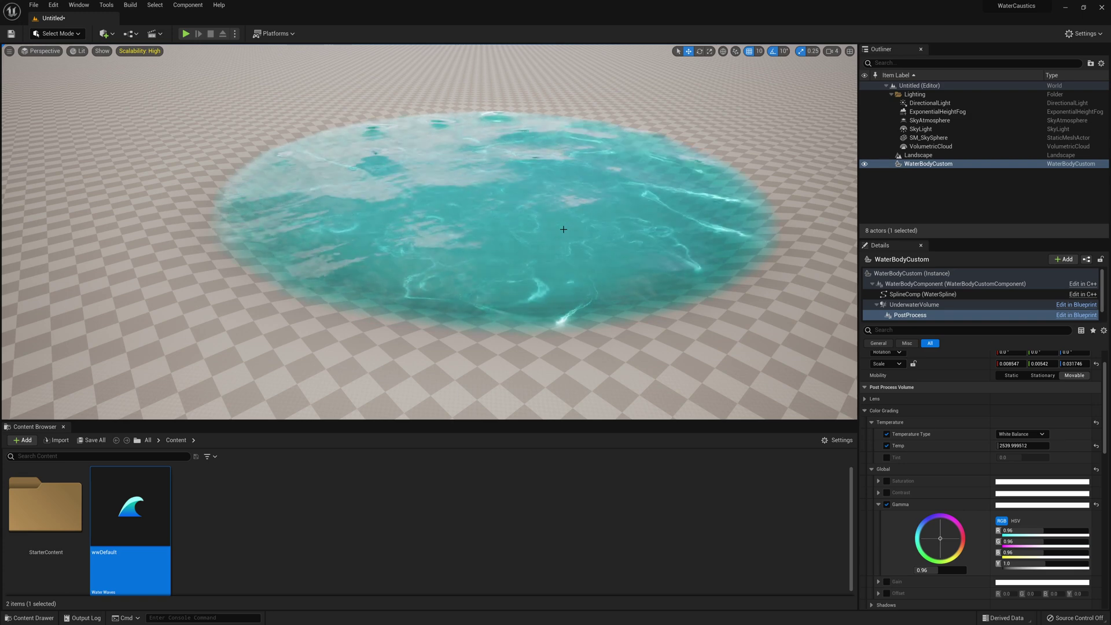
key(d)
right_drag(562, 231, 466, 201)
key(w)
key(s)
right_drag(617, 227, 546, 239)
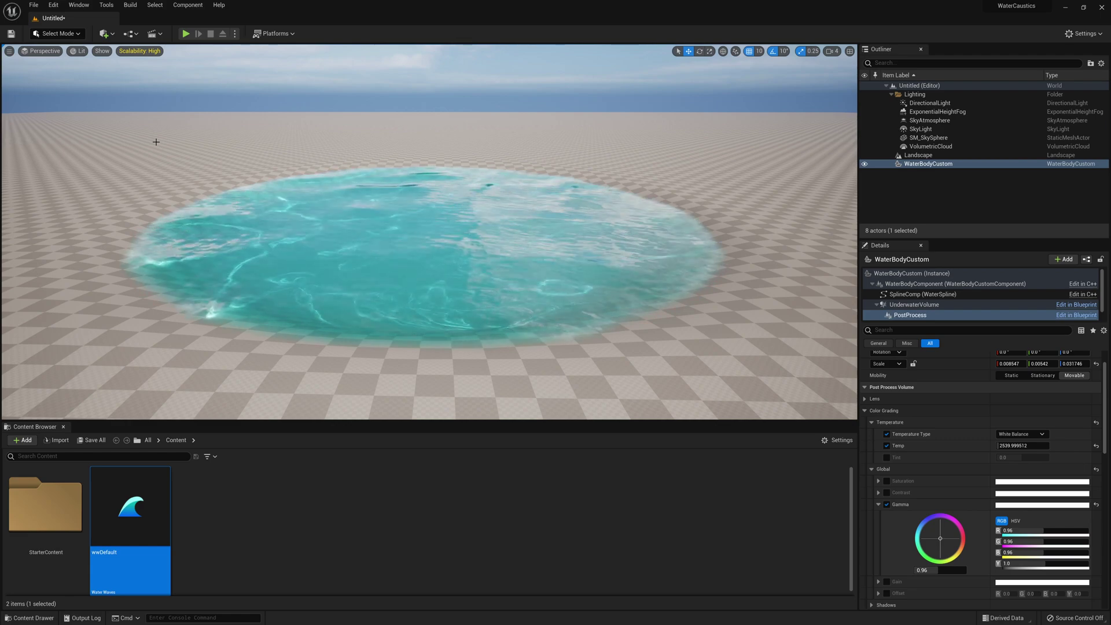
- Switch to the UE5 Oceans & Caustics PDF in the browser and look through the slides after Water Depth Bias
key(alt+Tab)
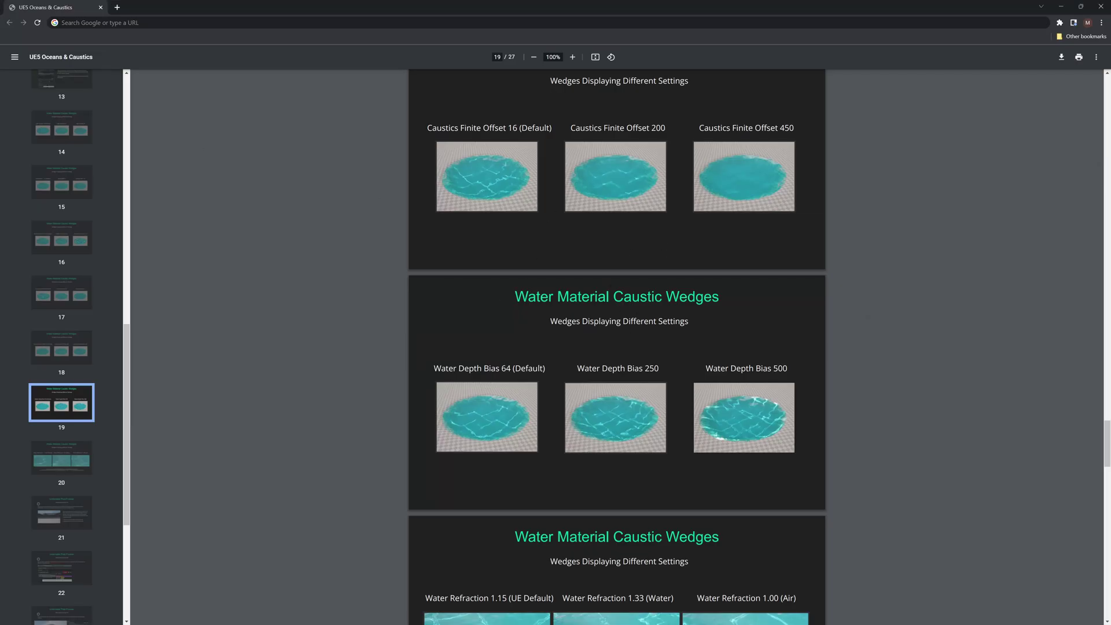
scroll(663, 237, down, 4)
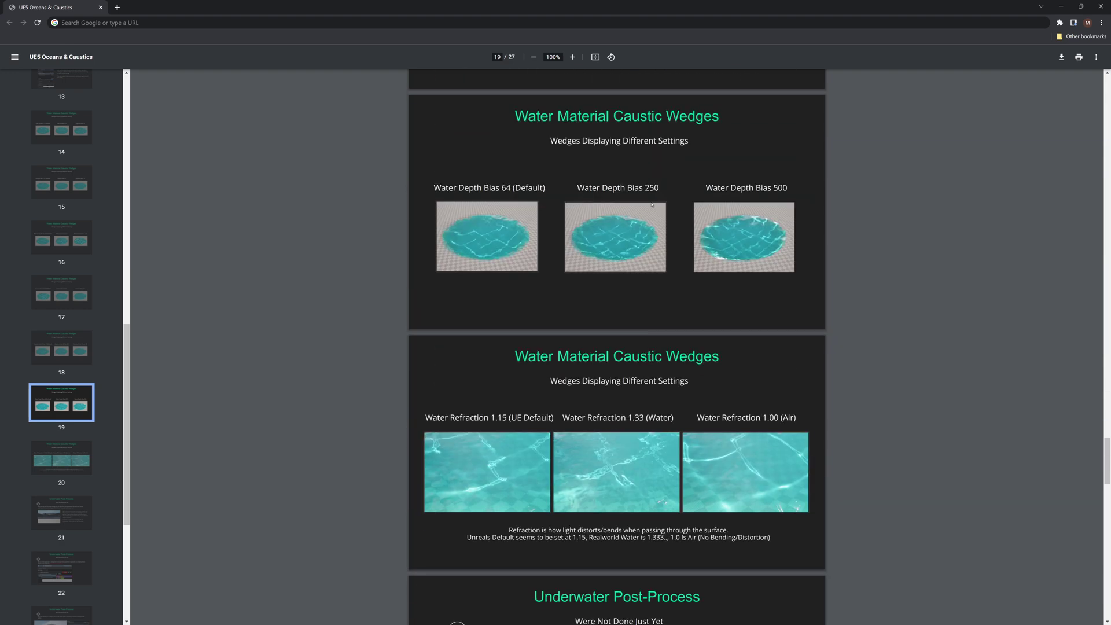